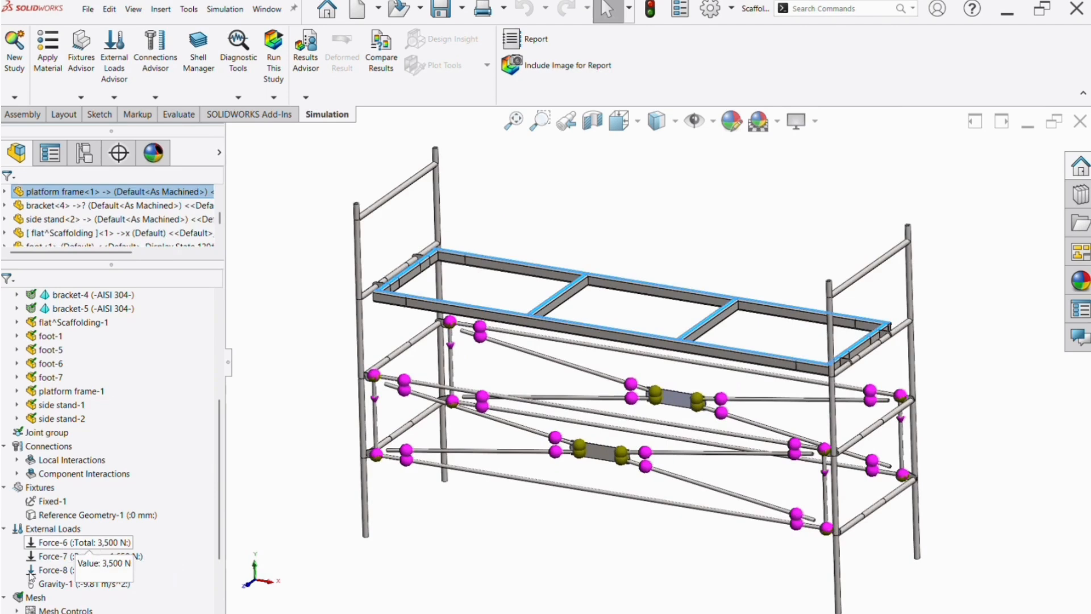
- Show the load symbols of Force-6 and Force-7 on the platform frame
scroll(94, 542, down, 1)
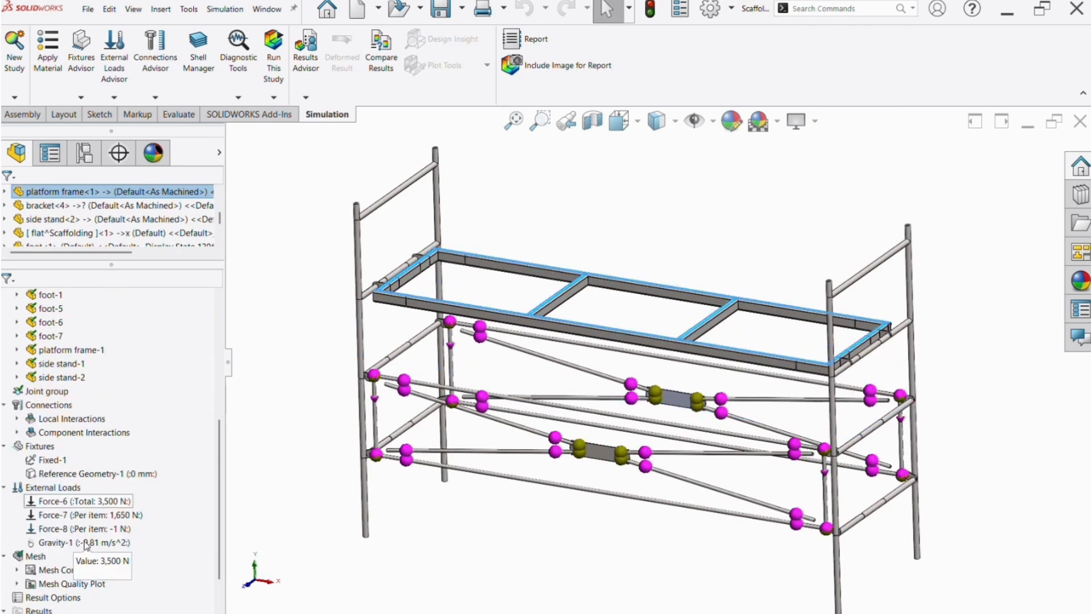
click(102, 502)
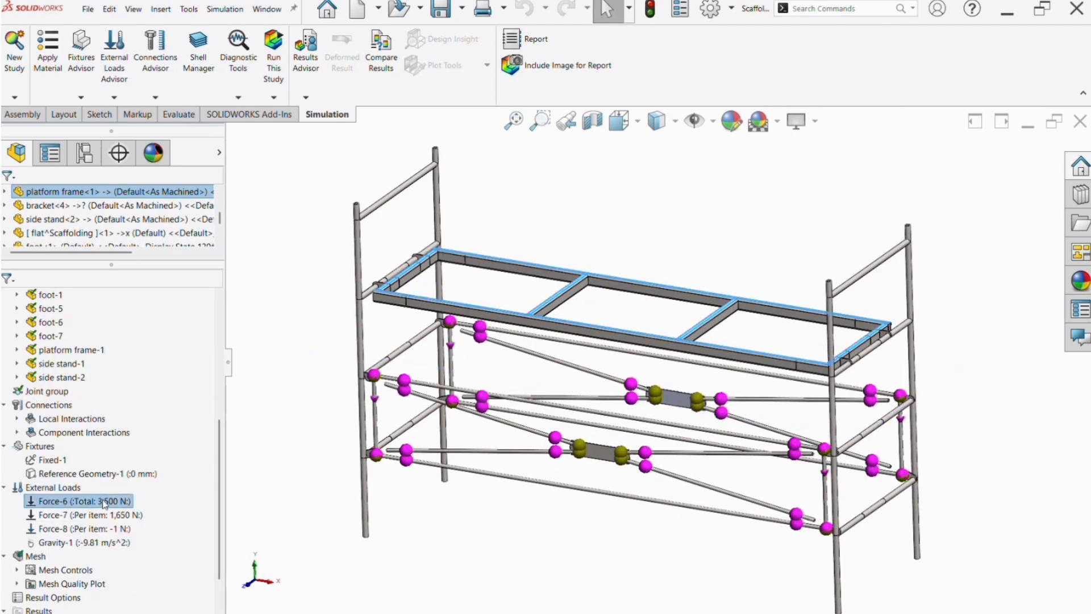
right_click(104, 502)
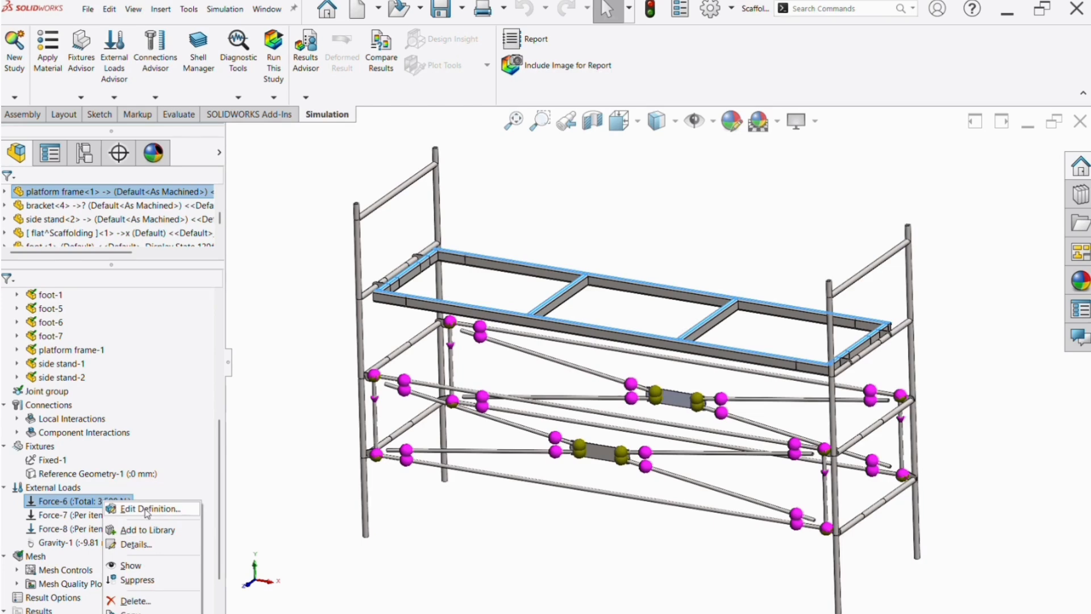
click(131, 564)
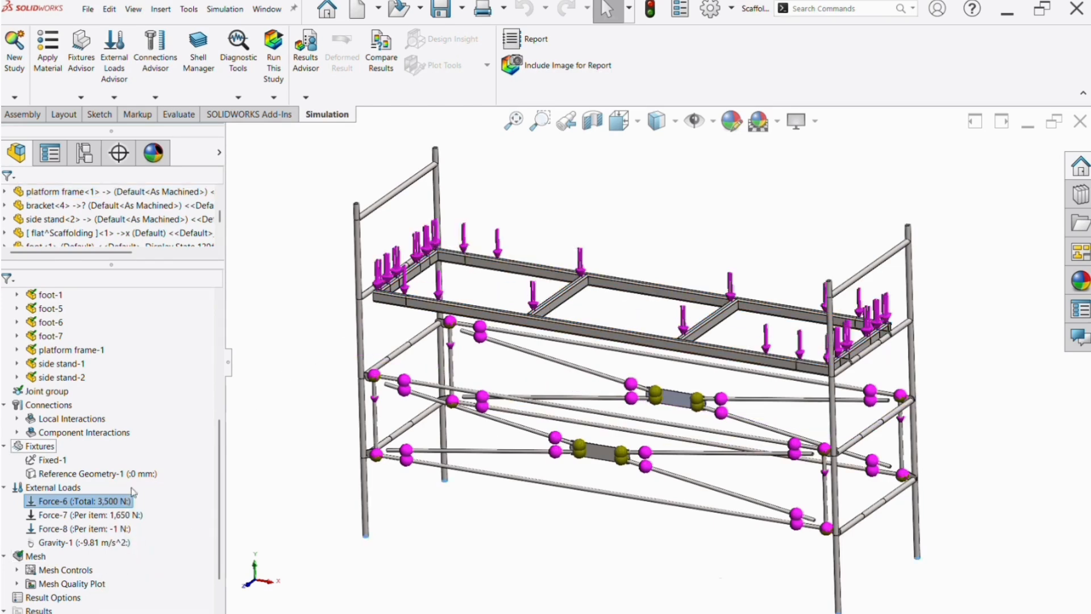
click(101, 515)
right_click(102, 516)
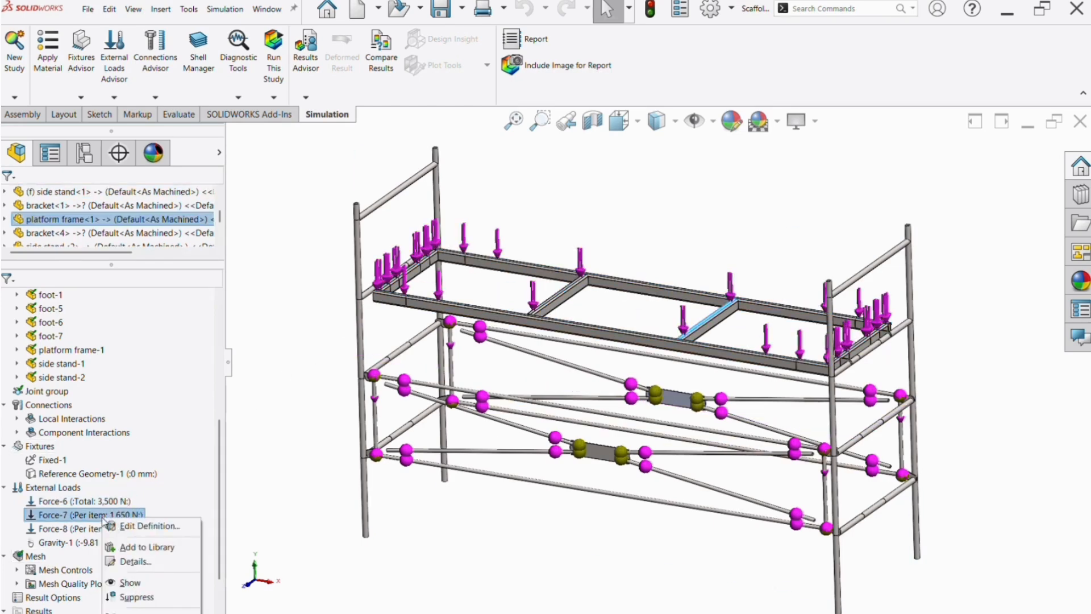
click(127, 583)
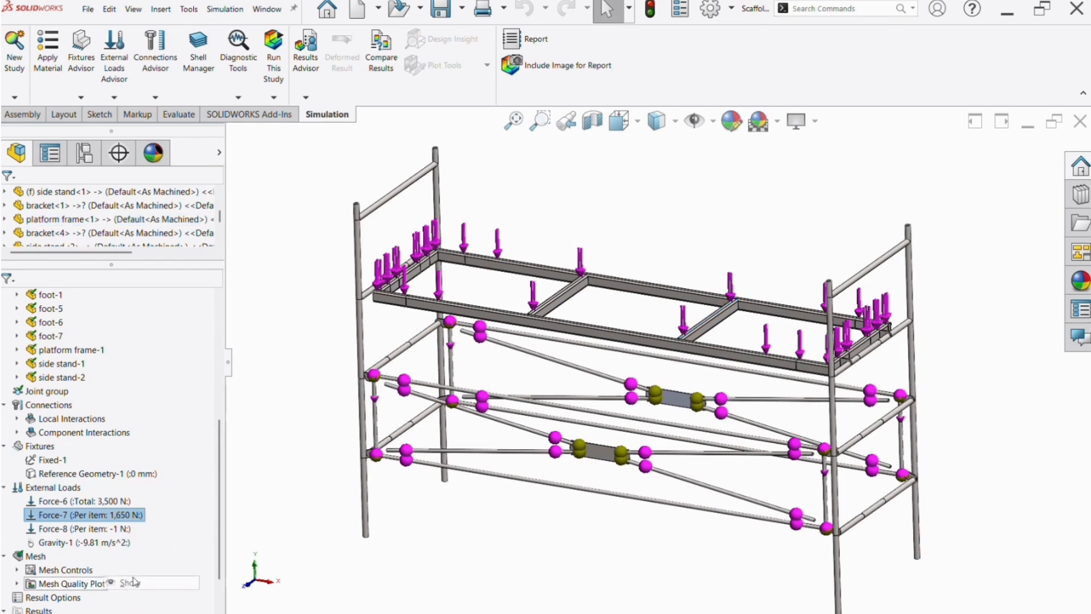
- Review the definition of Force-7 and its loaded face on the platform frame's cross member
click(482, 533)
middle_drag(710, 559, 692, 445)
scroll(779, 408, down, 1)
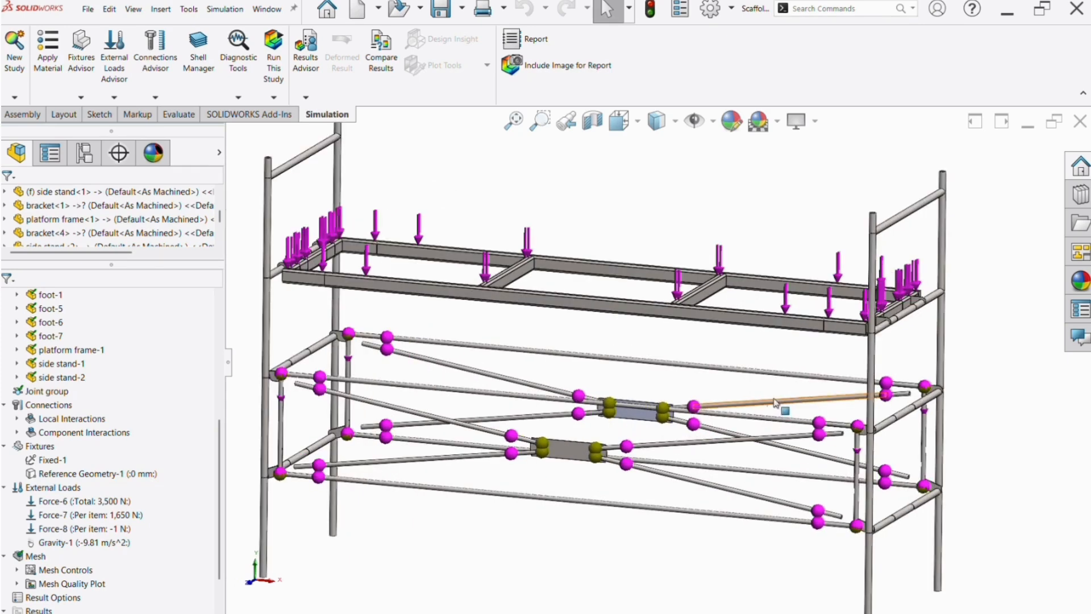
click(94, 518)
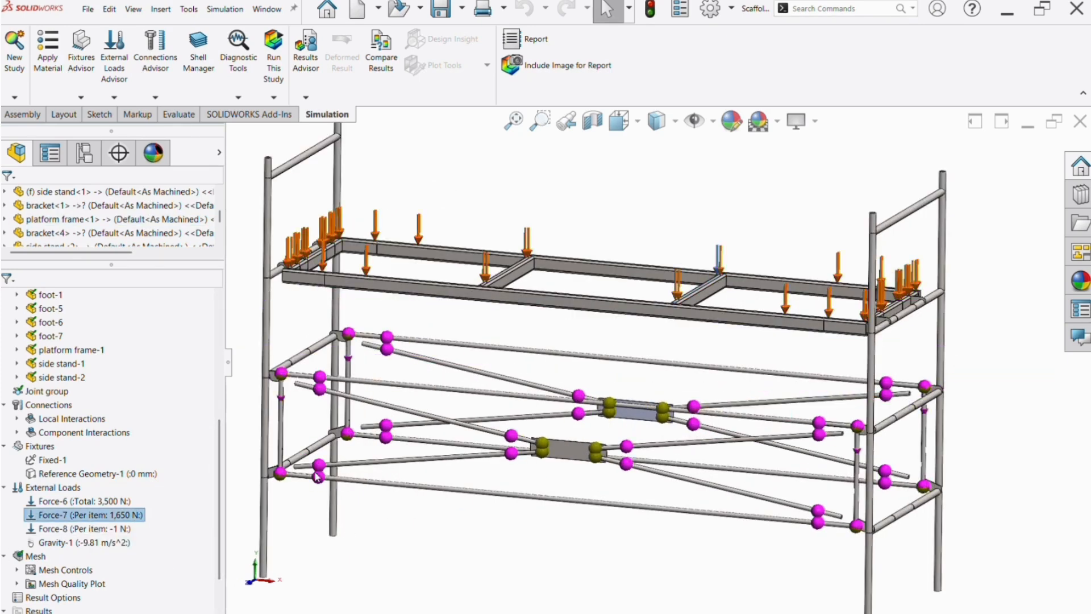
middle_drag(312, 480, 286, 482)
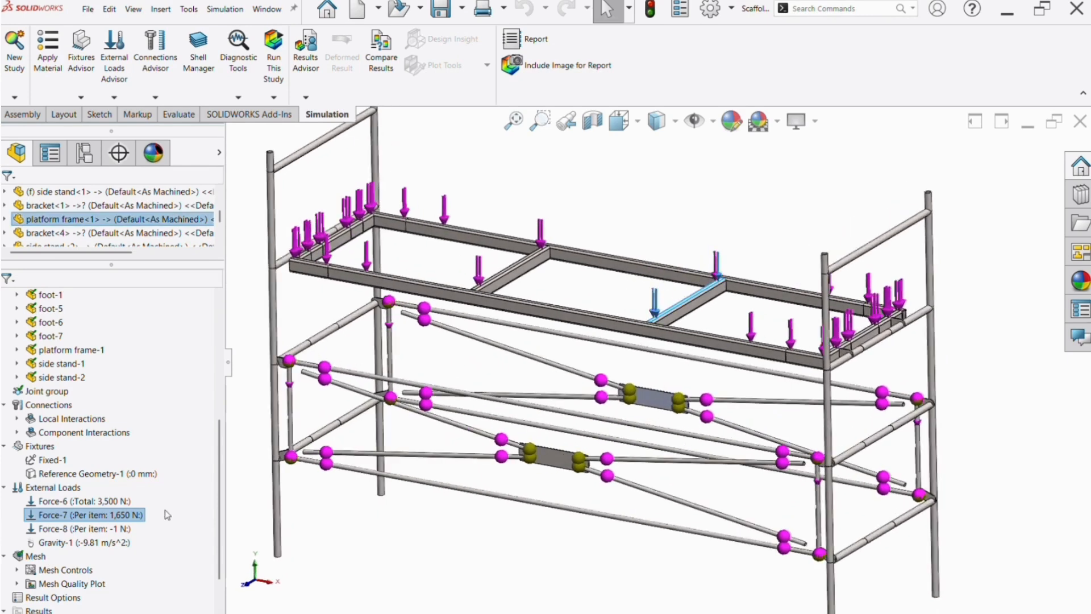
double_click(135, 516)
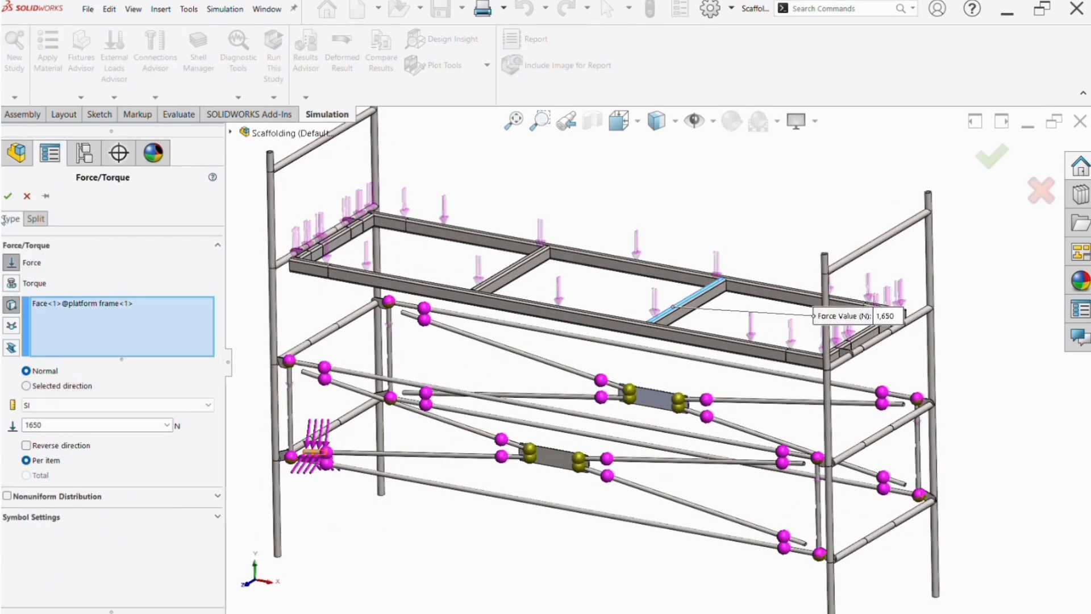
click(8, 196)
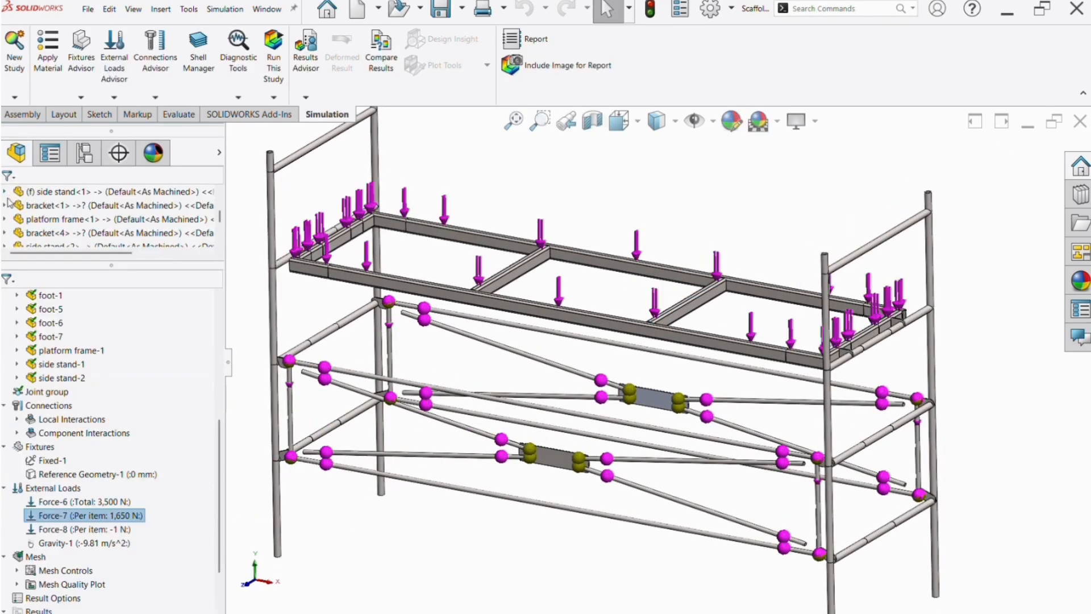
- Select Force-8 to check which reference plane it uses, leaving its display and suppression options alone
click(349, 556)
click(114, 529)
right_click(143, 528)
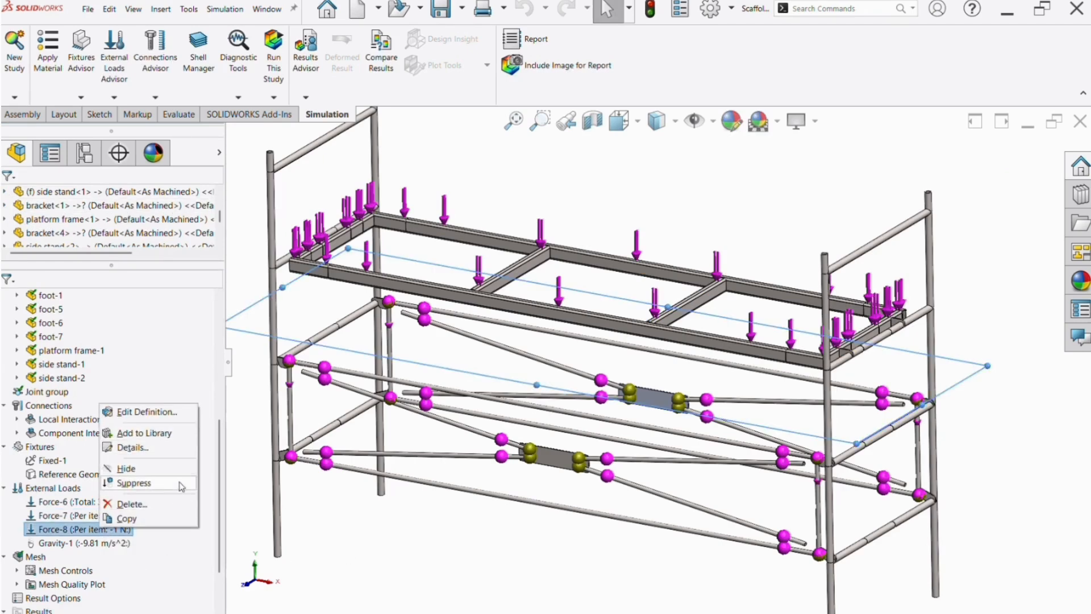
click(346, 545)
click(346, 546)
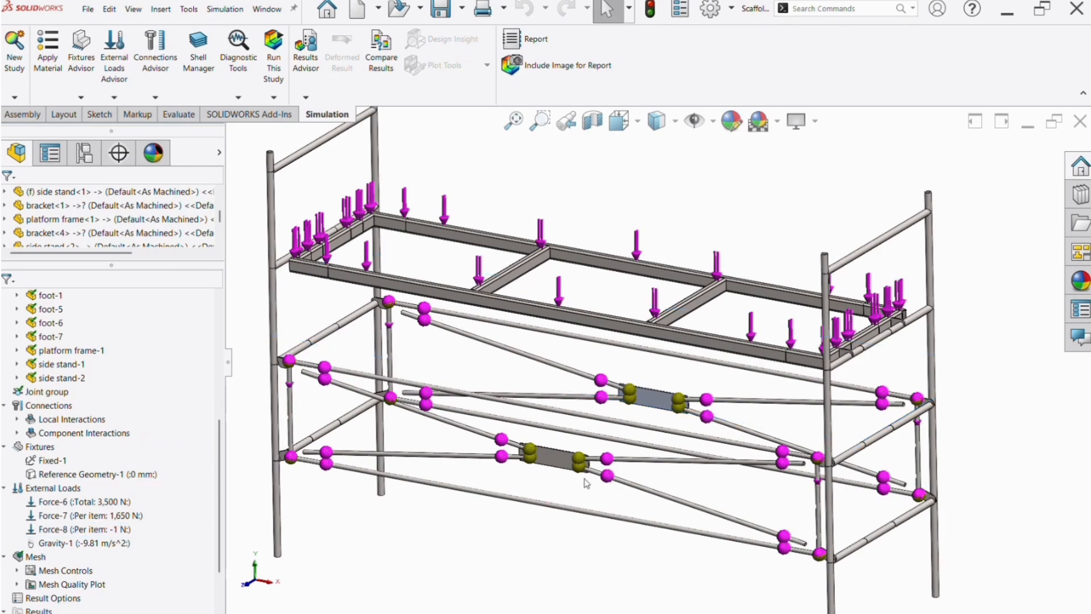
- Examine the cross member loaded by Force-7 up close
middle_drag(581, 471, 519, 462)
click(85, 516)
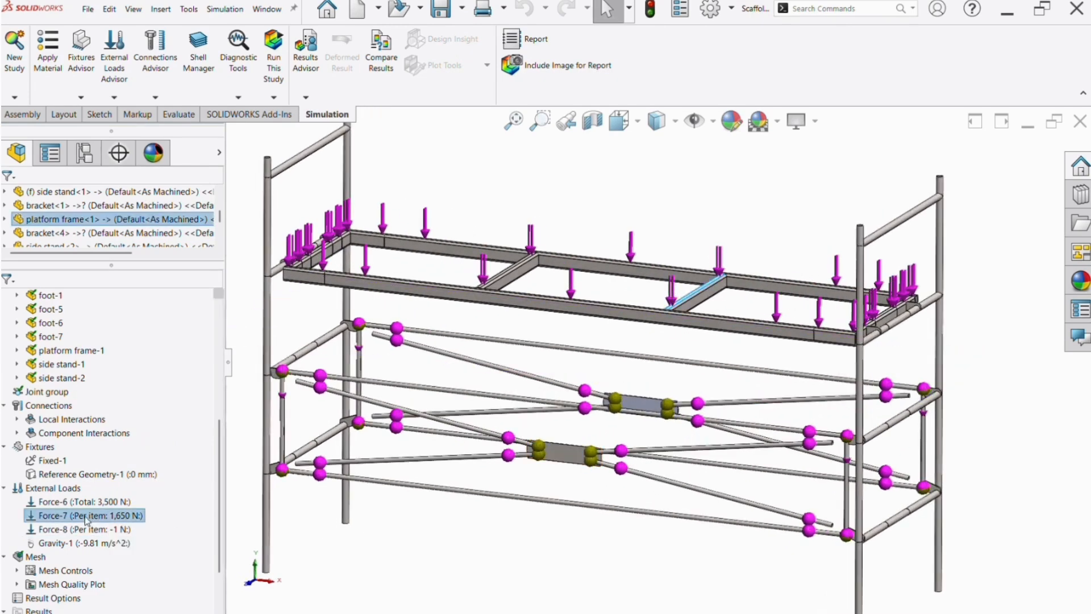
scroll(719, 301, down, 5)
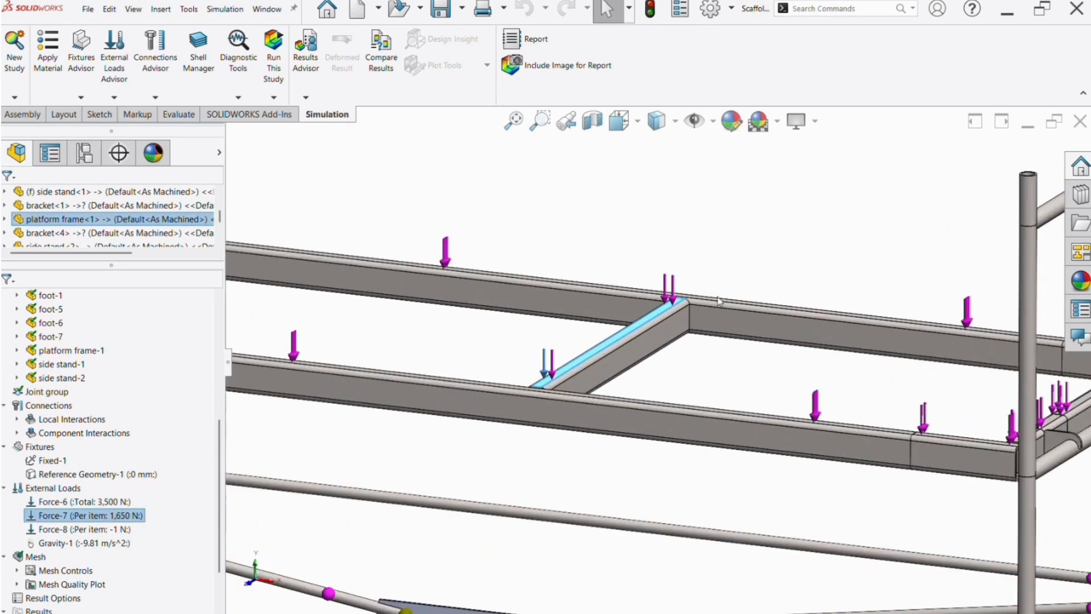
scroll(608, 381, up, 5)
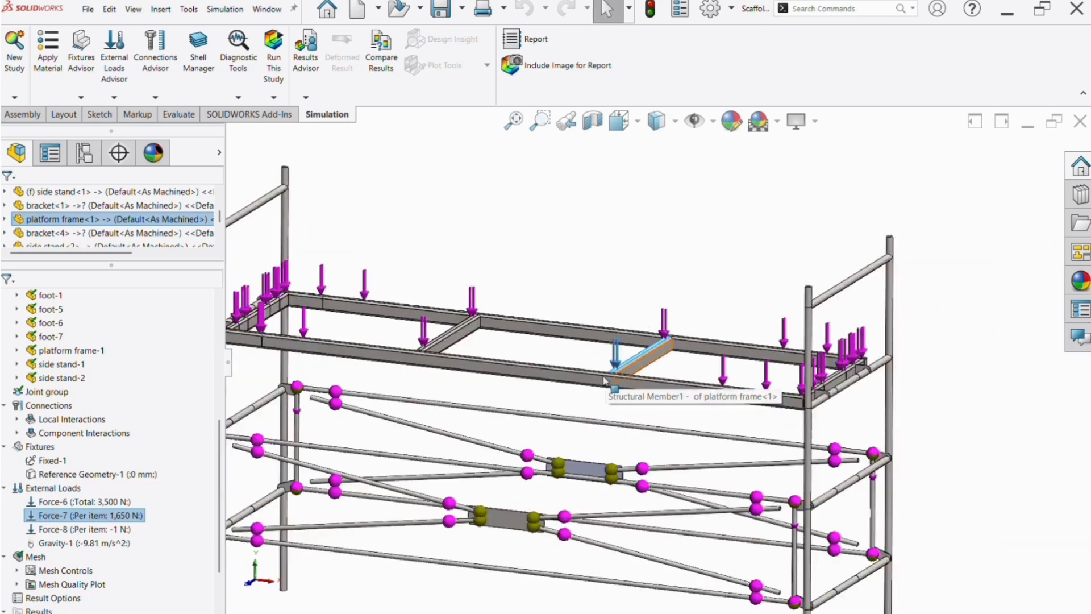
- Open the Load Case Manager for the Load cases study and enlarge its pane
scroll(605, 381, up, 2)
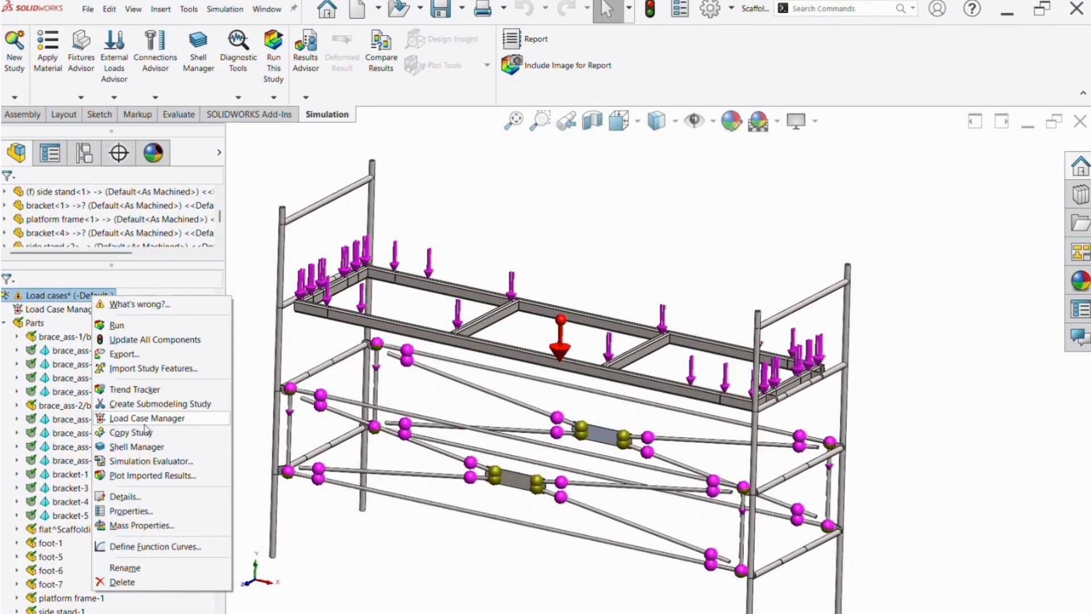
click(146, 421)
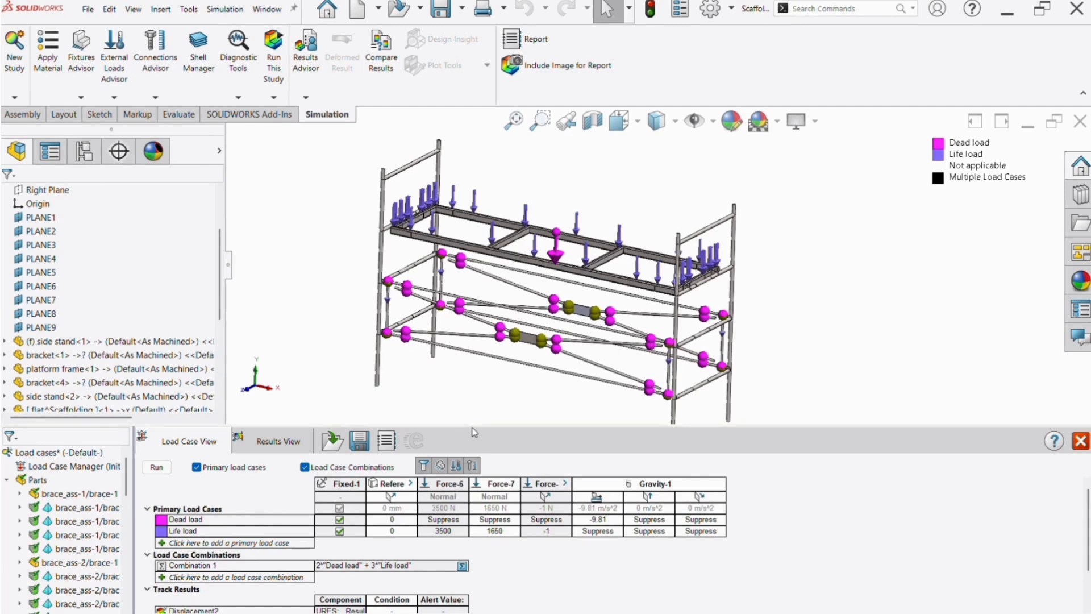
drag(475, 424, 474, 404)
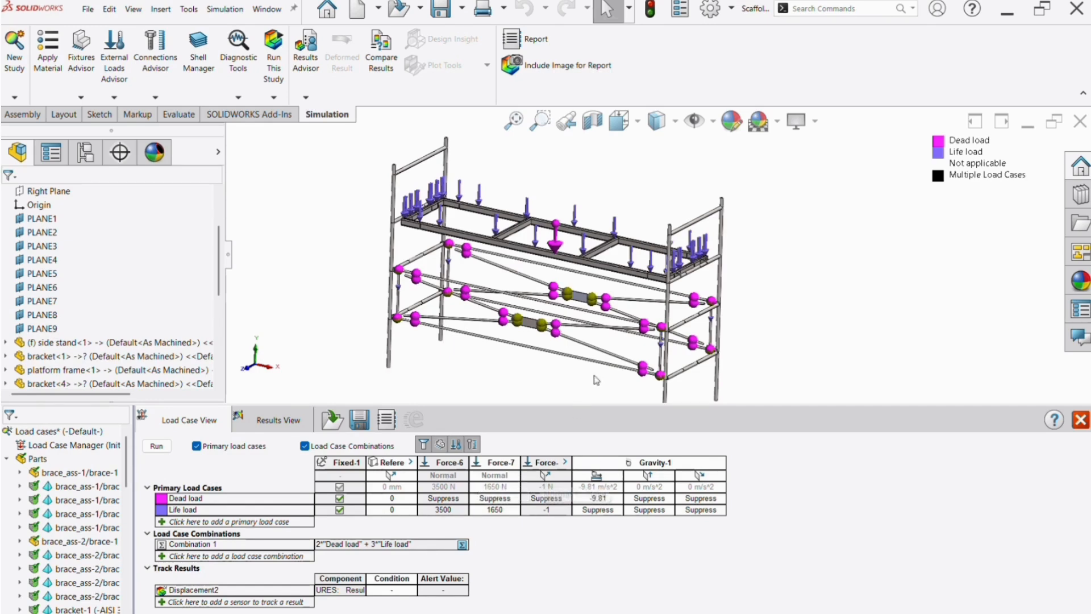
middle_drag(596, 378, 541, 384)
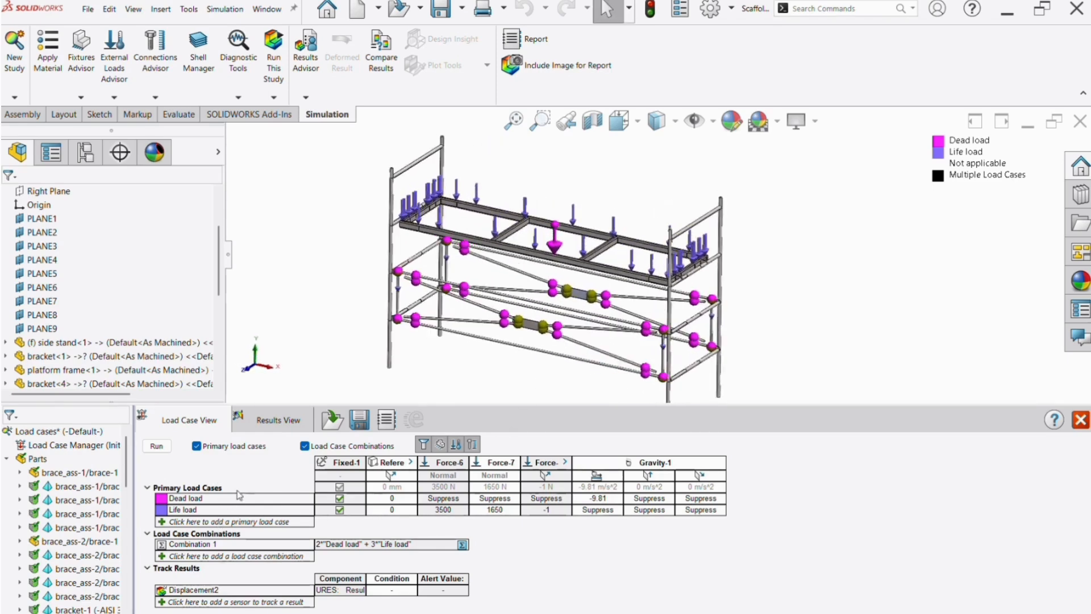
- Review the loads assigned to the Dead load and Life load primary load cases
click(207, 500)
click(205, 499)
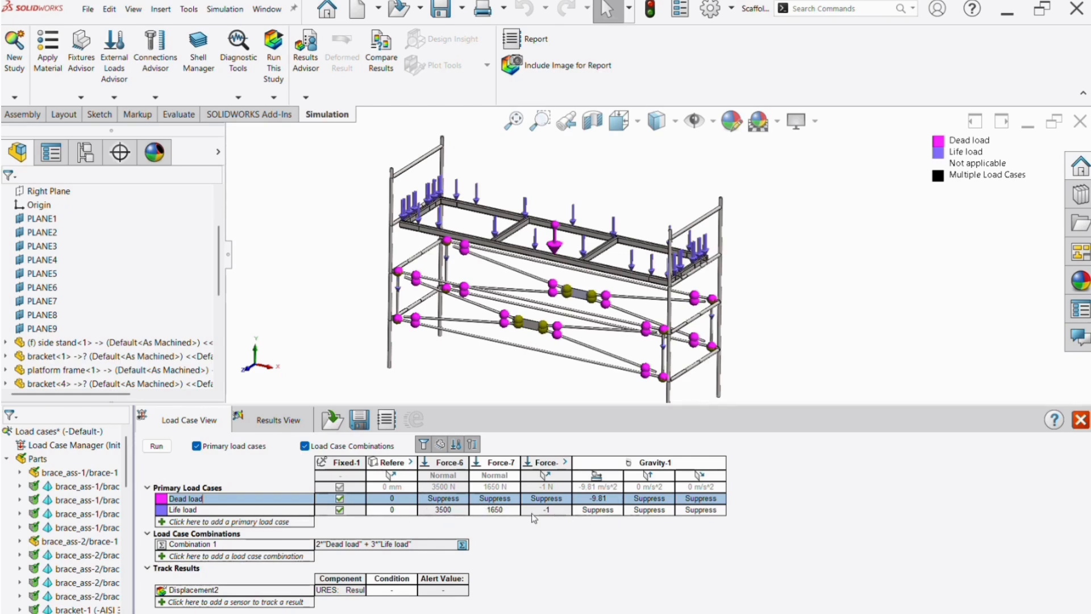
click(172, 510)
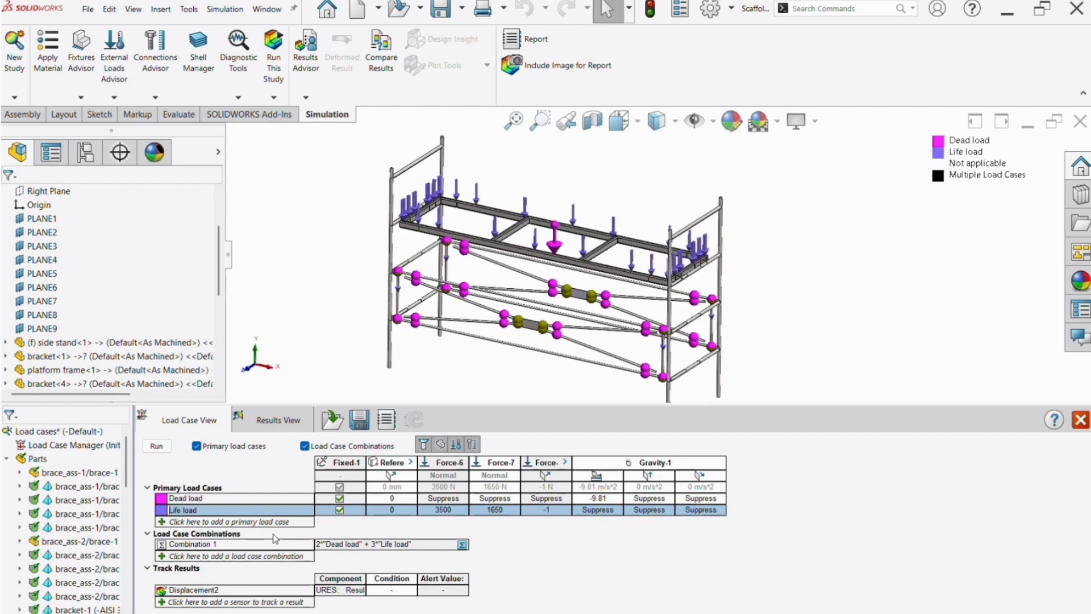
- Review the equation of load case Combination 1 in the equation editor and accept it
click(232, 545)
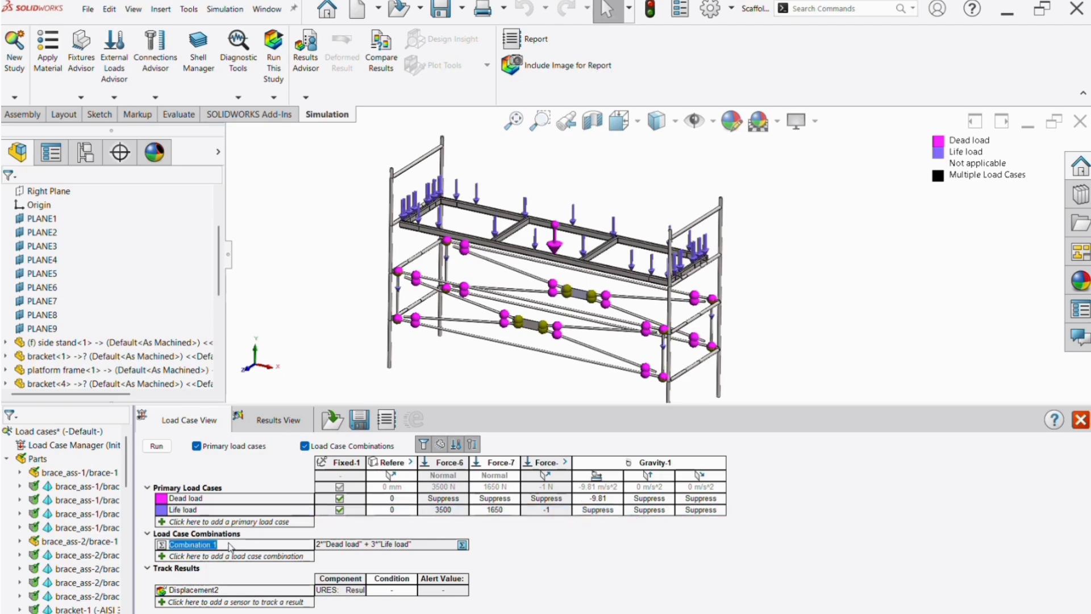
click(345, 546)
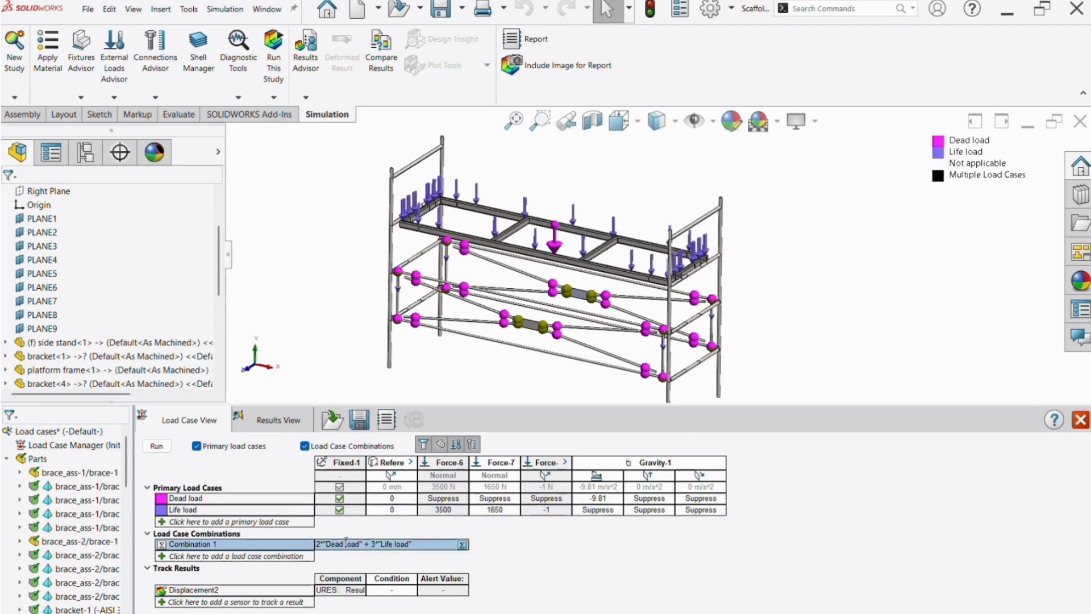
click(462, 545)
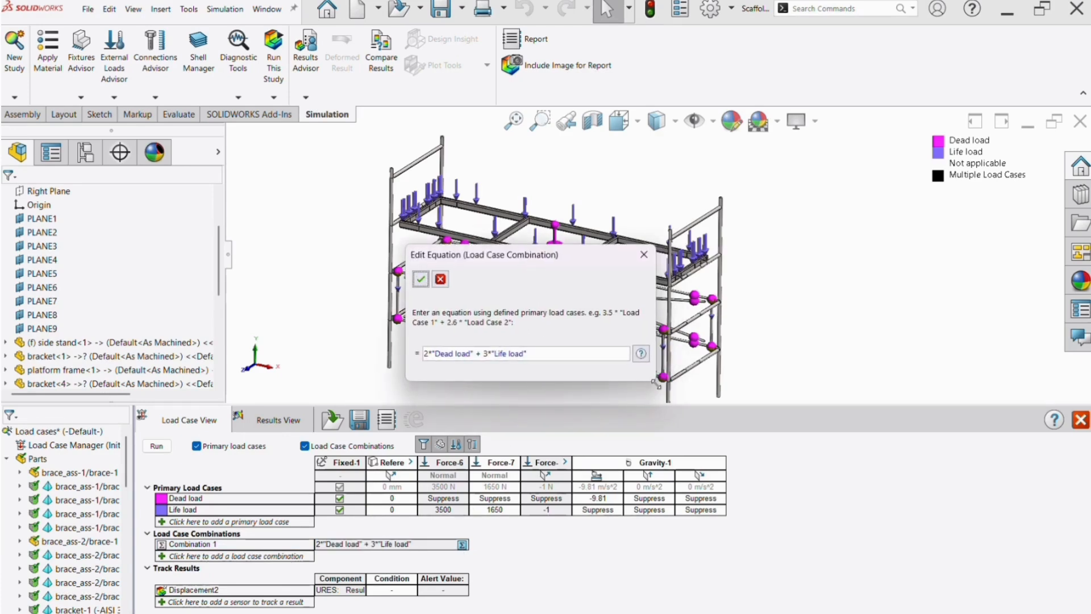
mouse_move(656, 384)
mouse_down()
mouse_move(637, 383)
mouse_move(652, 382)
mouse_up()
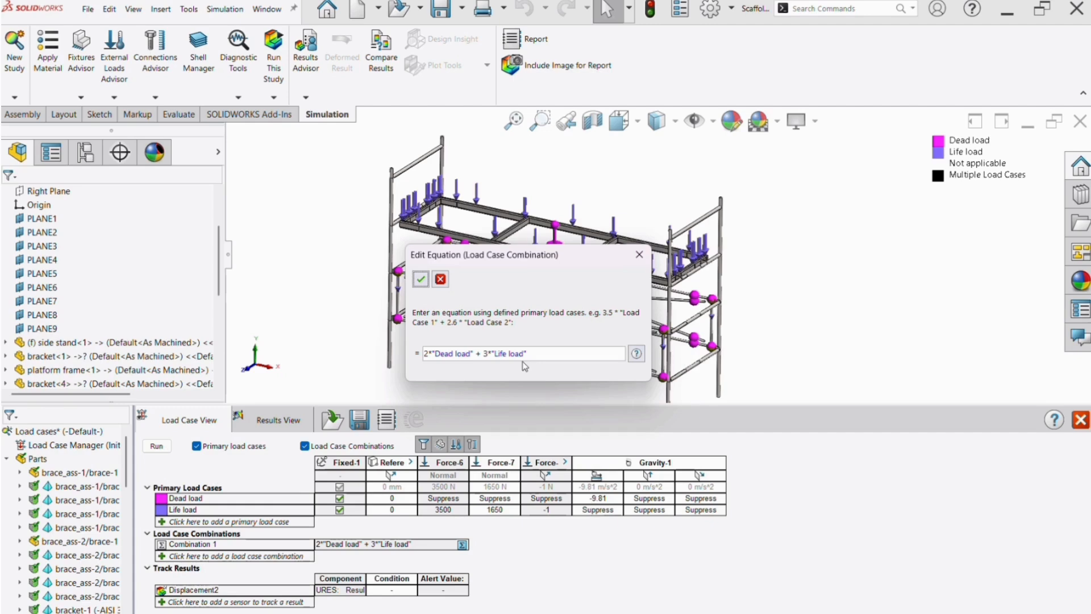
click(421, 279)
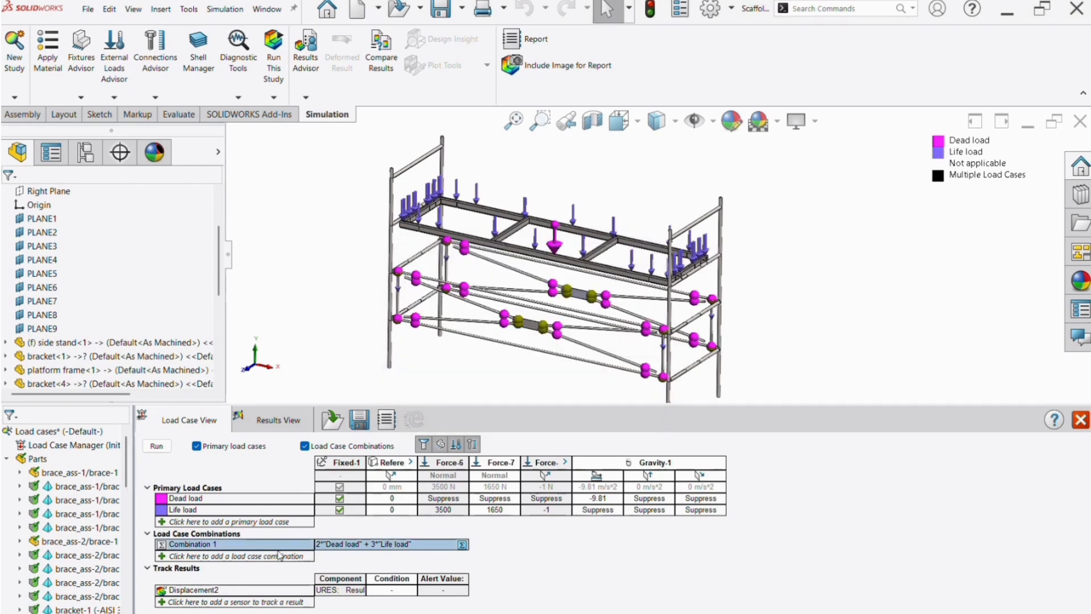
- Define a tracked-result sensor for Displacement with the URES: Resultant Displacement component, keeping mm, Model Max and Across all Steps
click(211, 602)
click(197, 564)
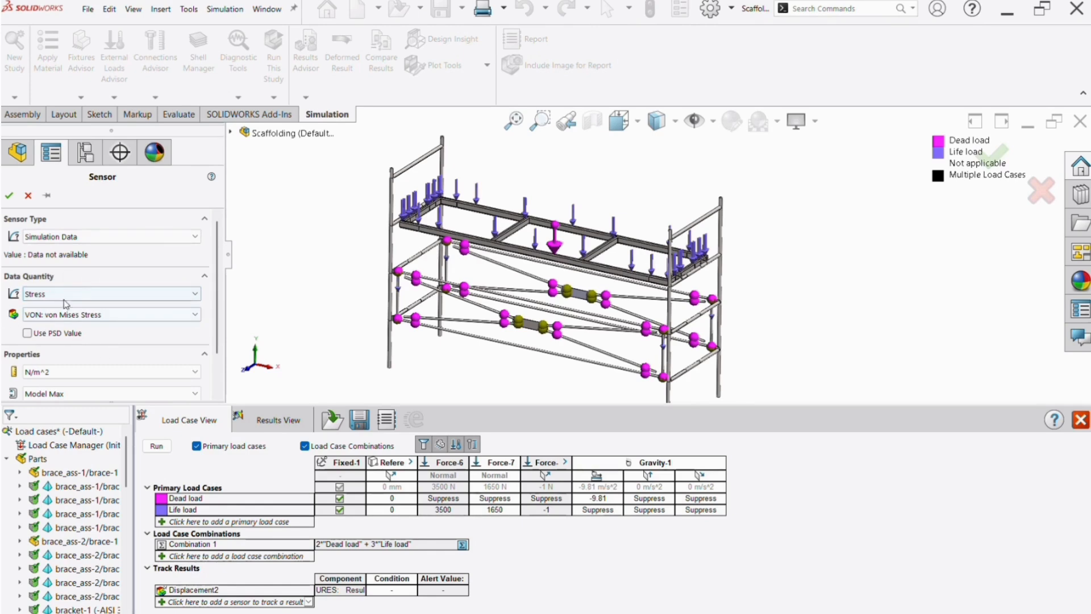
scroll(224, 264, down, 1)
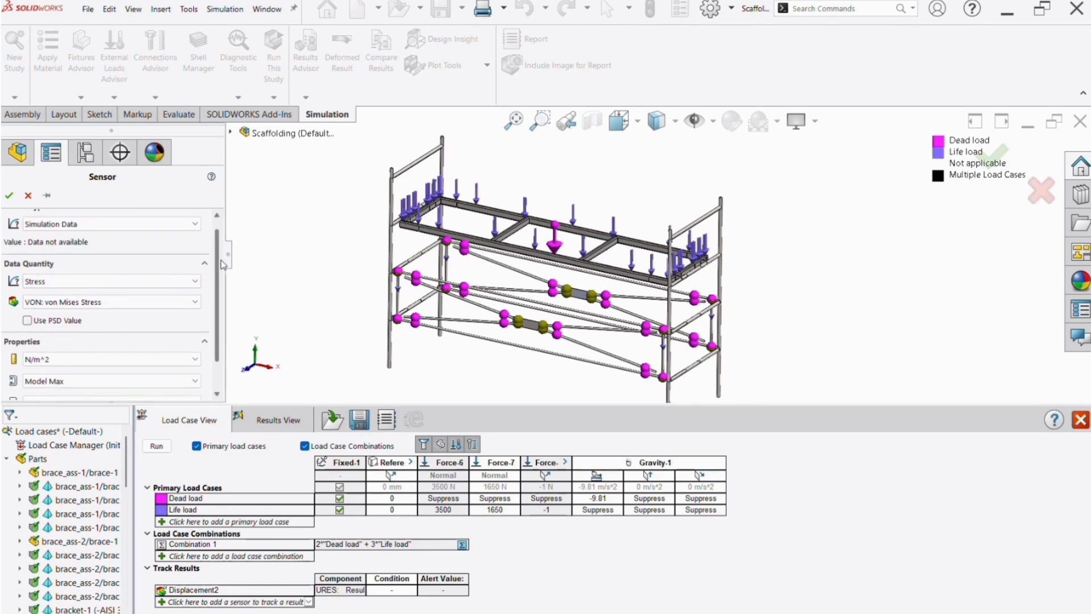
scroll(223, 265, down, 1)
click(148, 258)
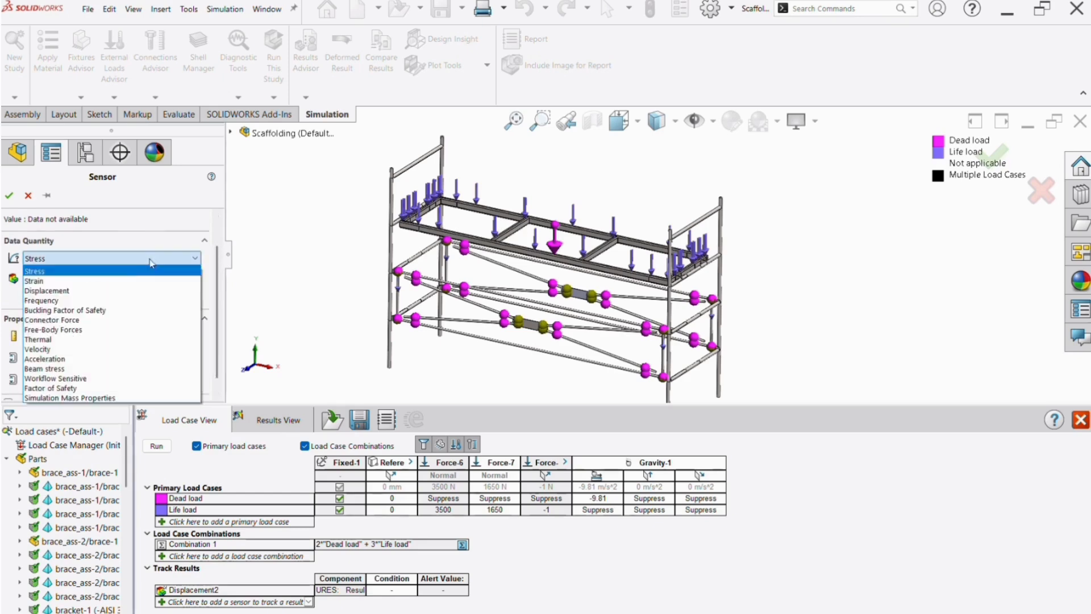
click(88, 291)
click(138, 260)
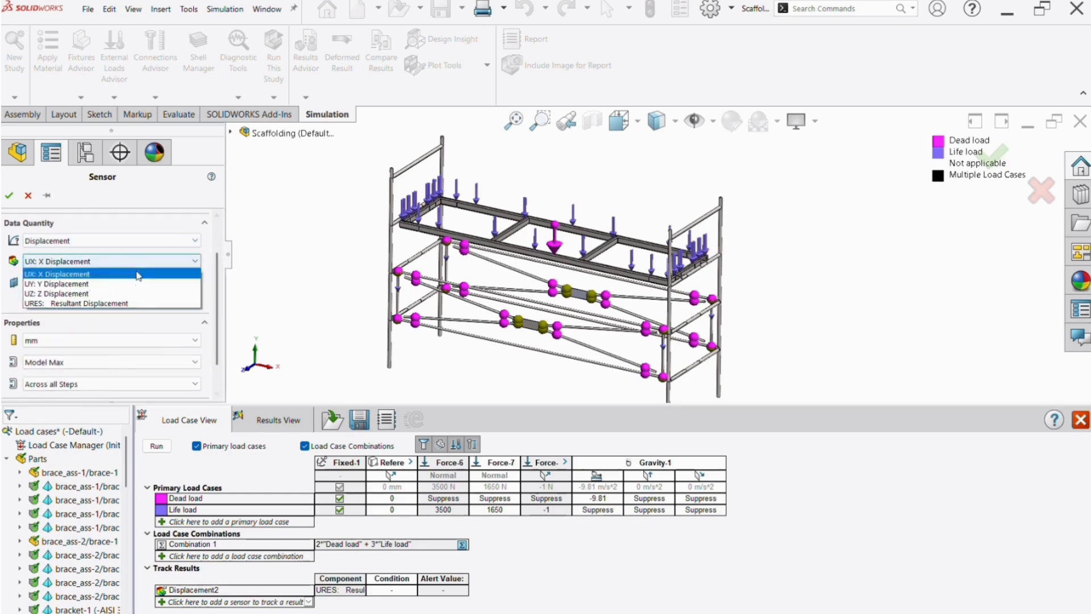
click(113, 303)
scroll(98, 309, down, 1)
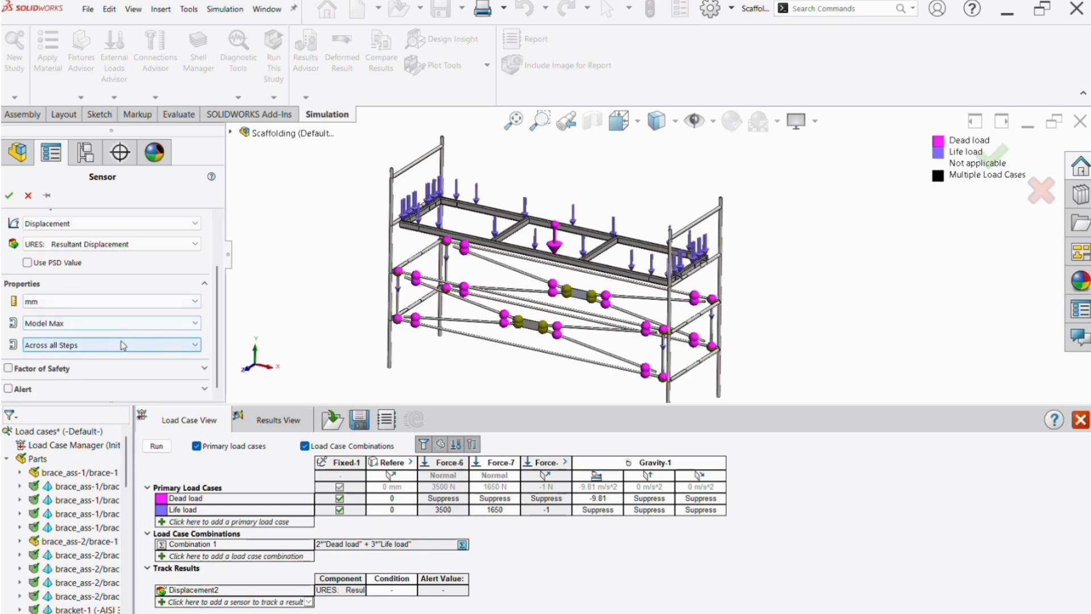
scroll(223, 256, up, 3)
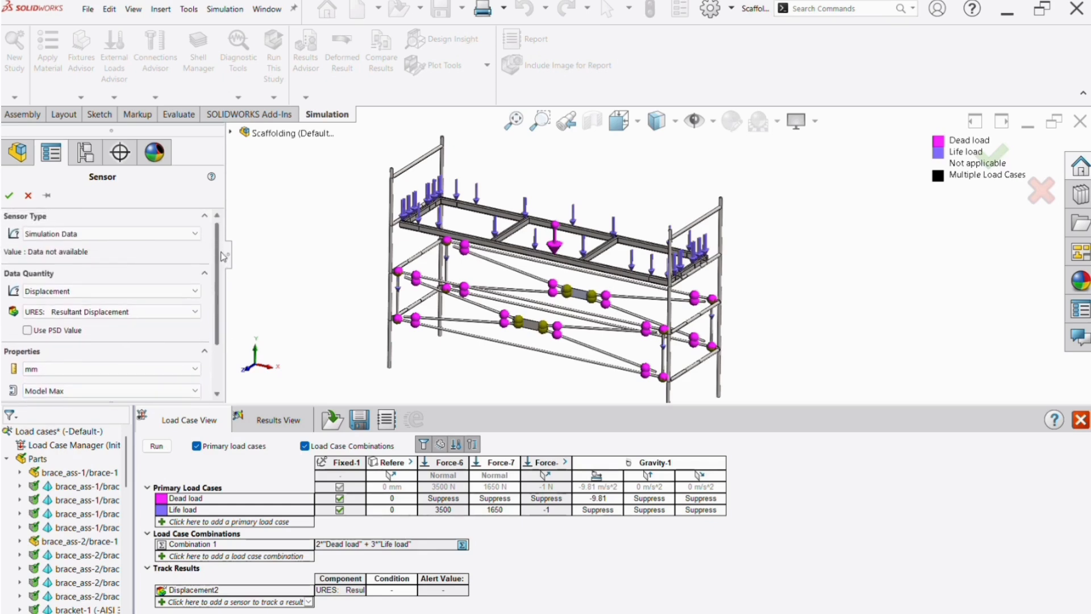
scroll(220, 244, down, 2)
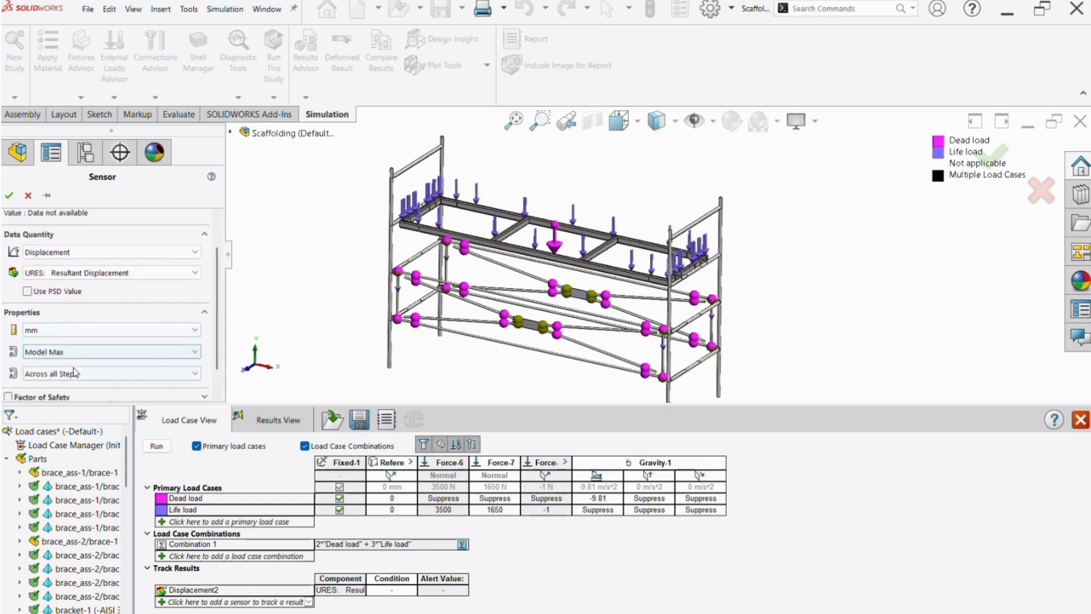
click(8, 199)
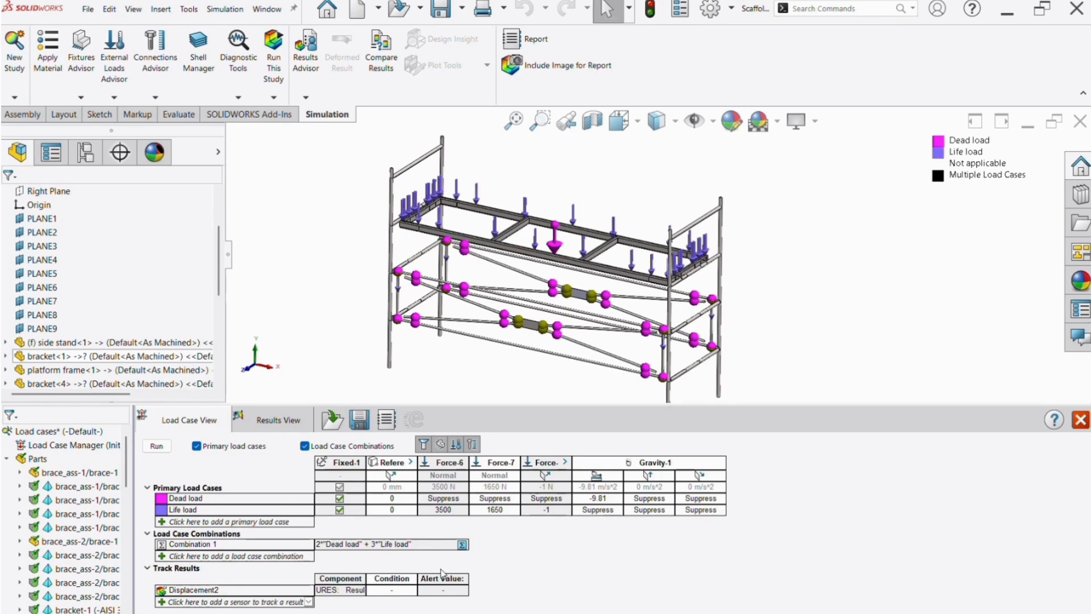
- Run the primary load cases and Combination 1, and move the displacement plot's legend closer to the scaffolding
click(347, 590)
click(157, 446)
drag(955, 393, 580, 193)
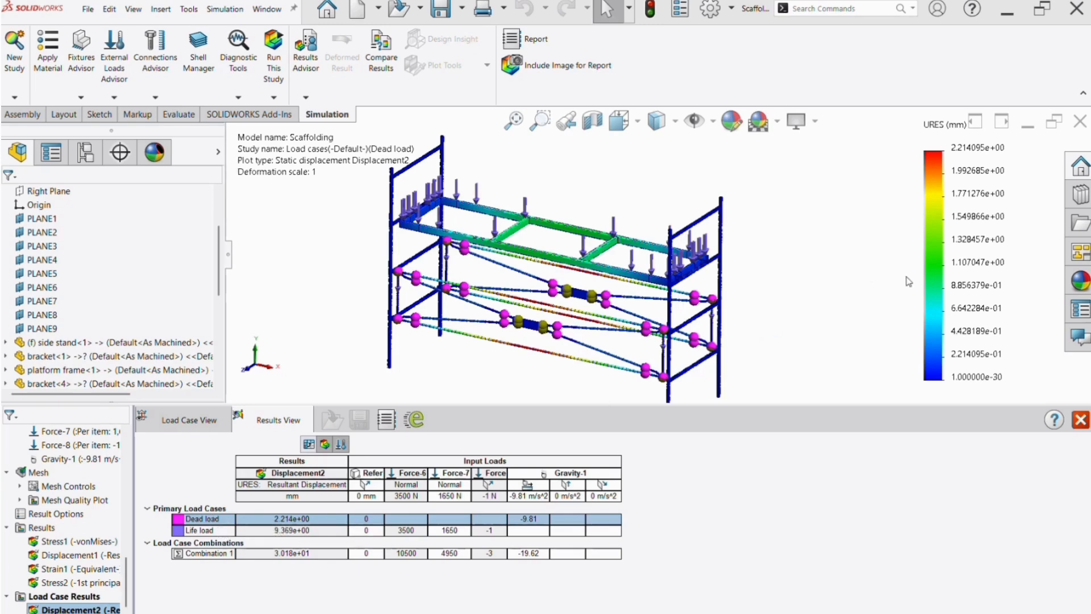
scroll(786, 309, up, 1)
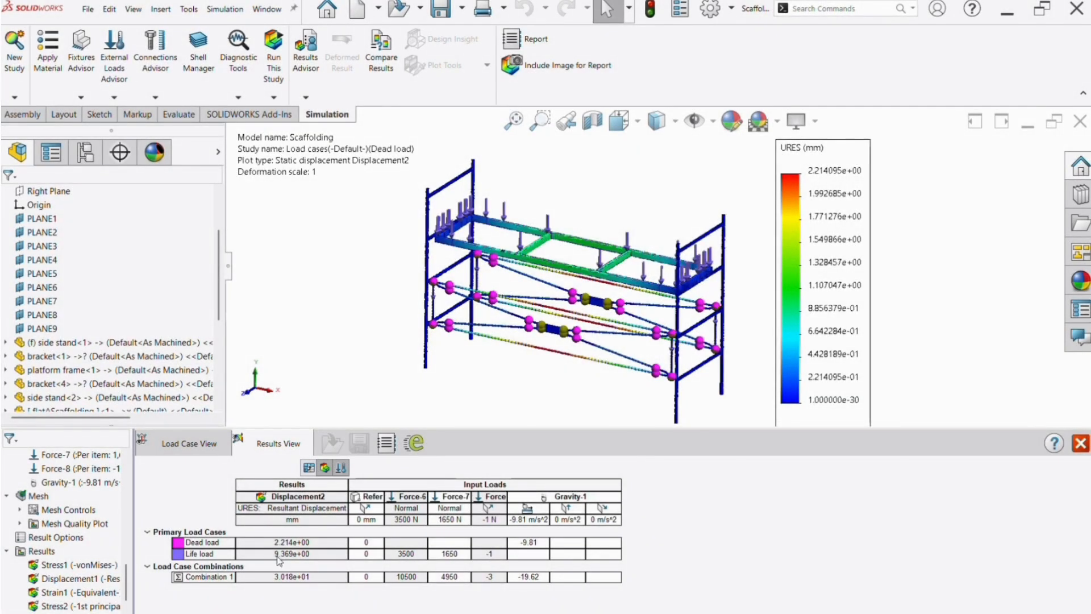
- Display the resultant displacement plot for the Life load case and for Combination 1
click(278, 554)
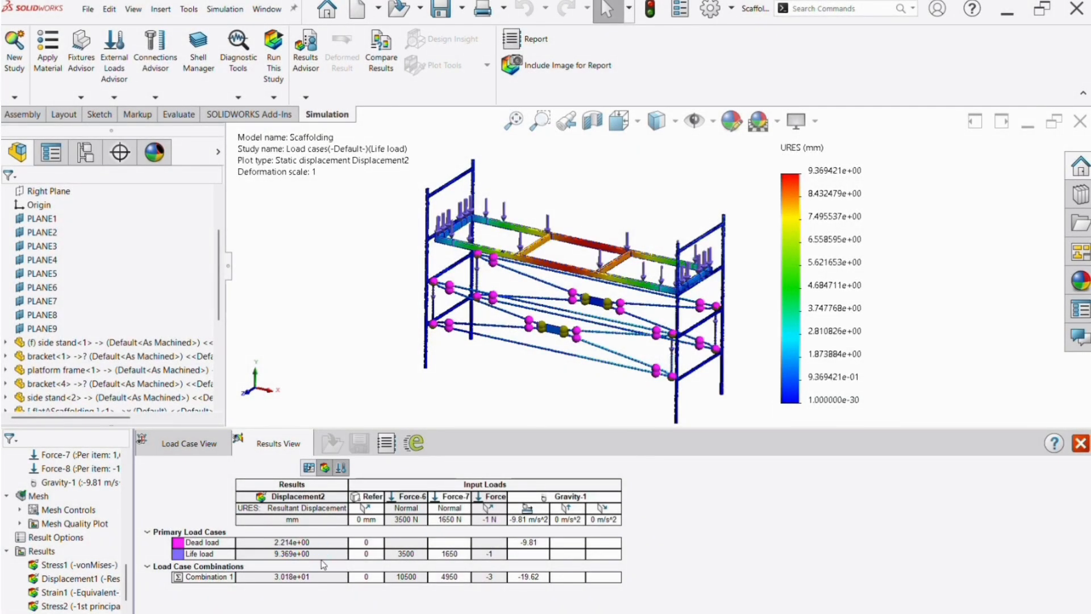
click(275, 554)
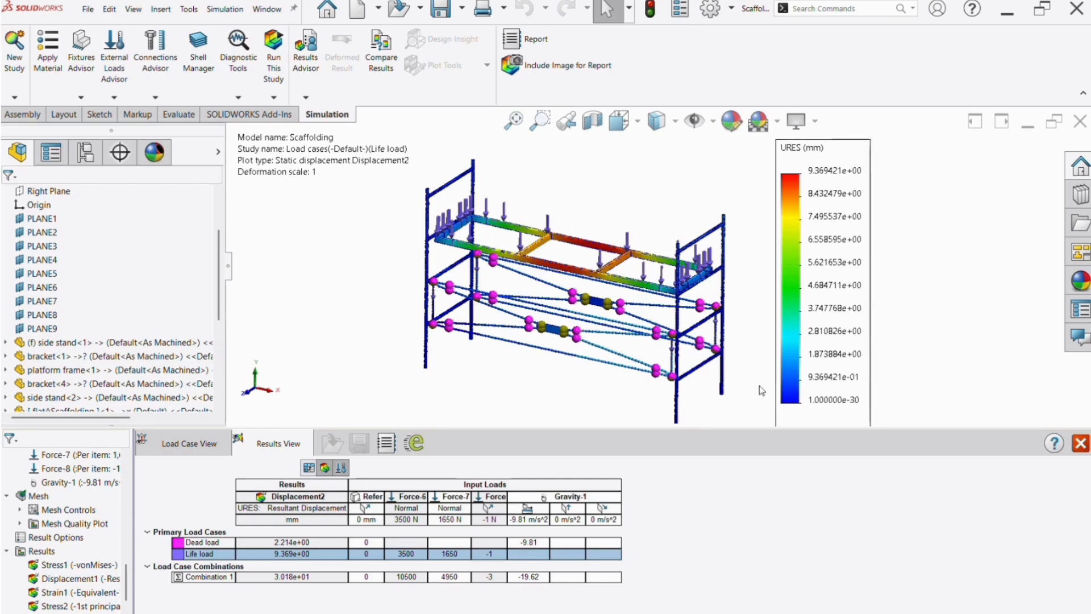
mouse_move(216, 580)
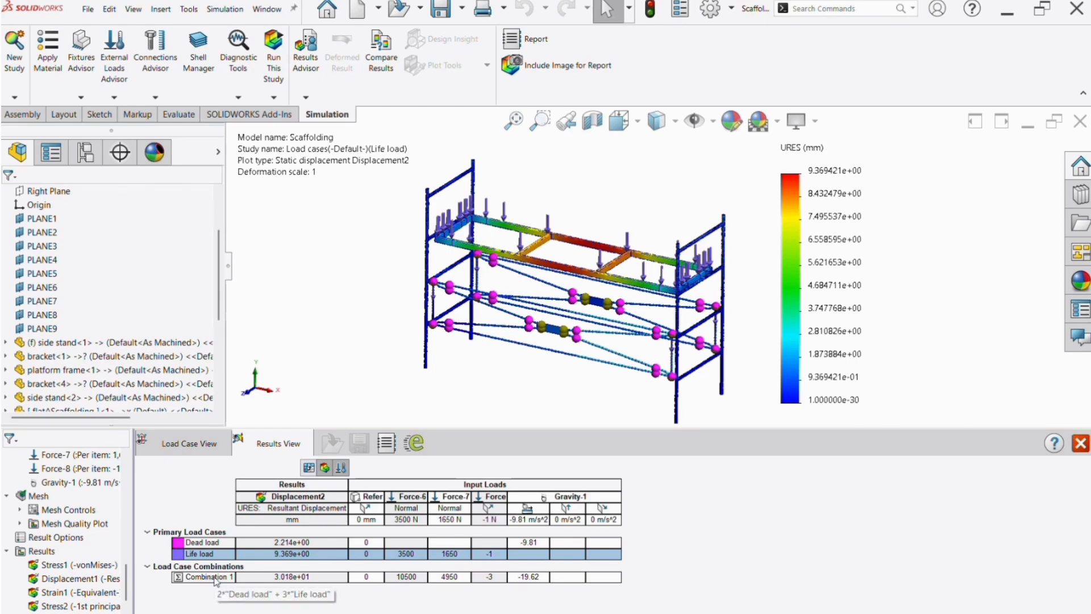
click(214, 577)
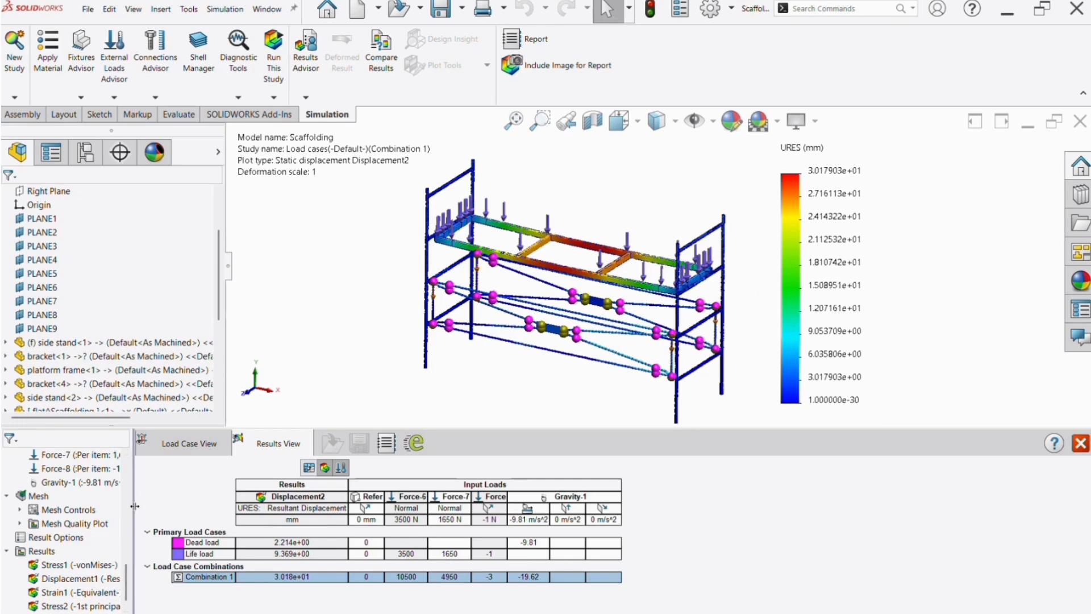
- Hide and restore the input loads and sensor results columns in the results table
click(339, 468)
click(341, 468)
click(326, 468)
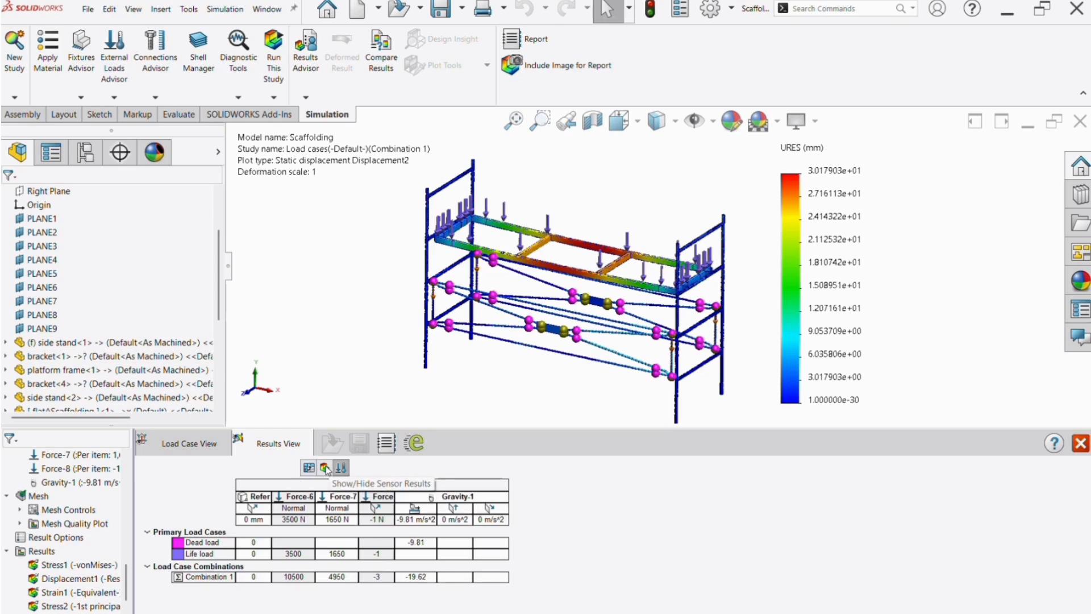
click(326, 468)
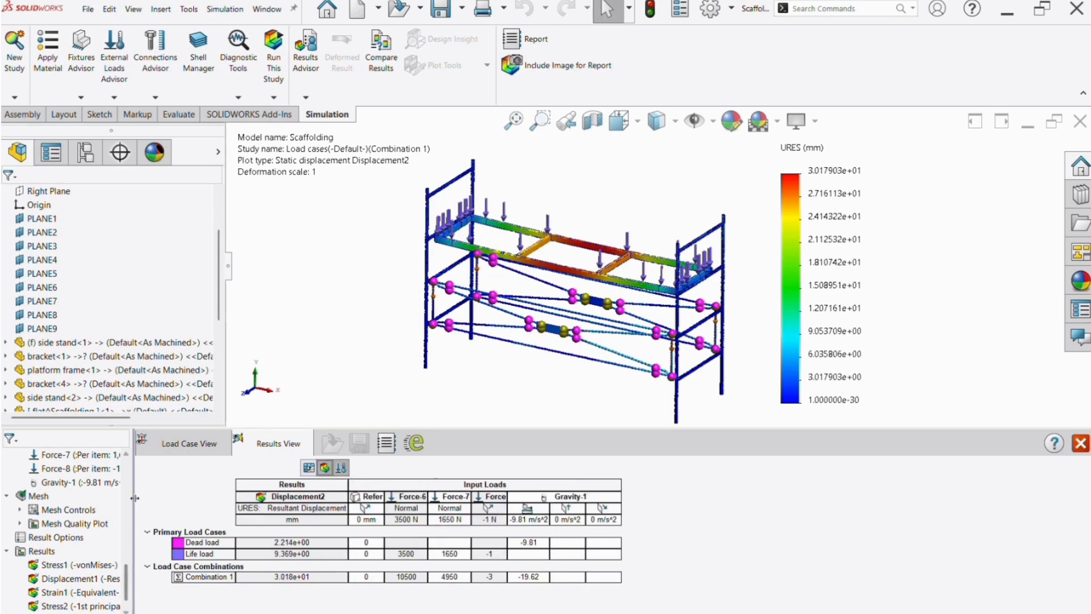
- Widen the simulation study tree and enlarge the results pane to reach the Displacement2 plot under Load Case Results
drag(133, 498, 226, 471)
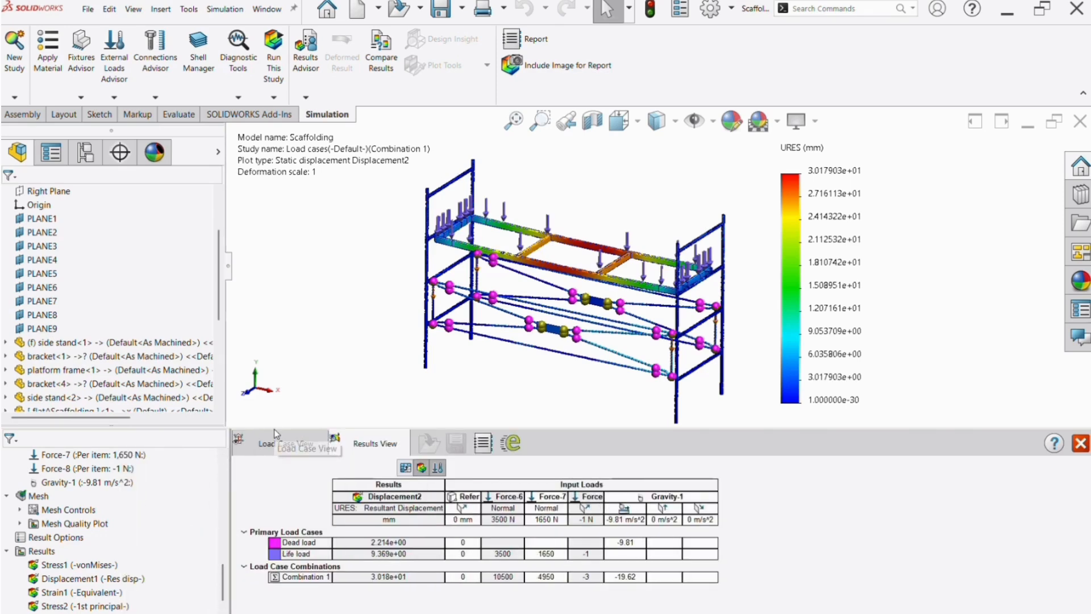
drag(274, 427, 271, 309)
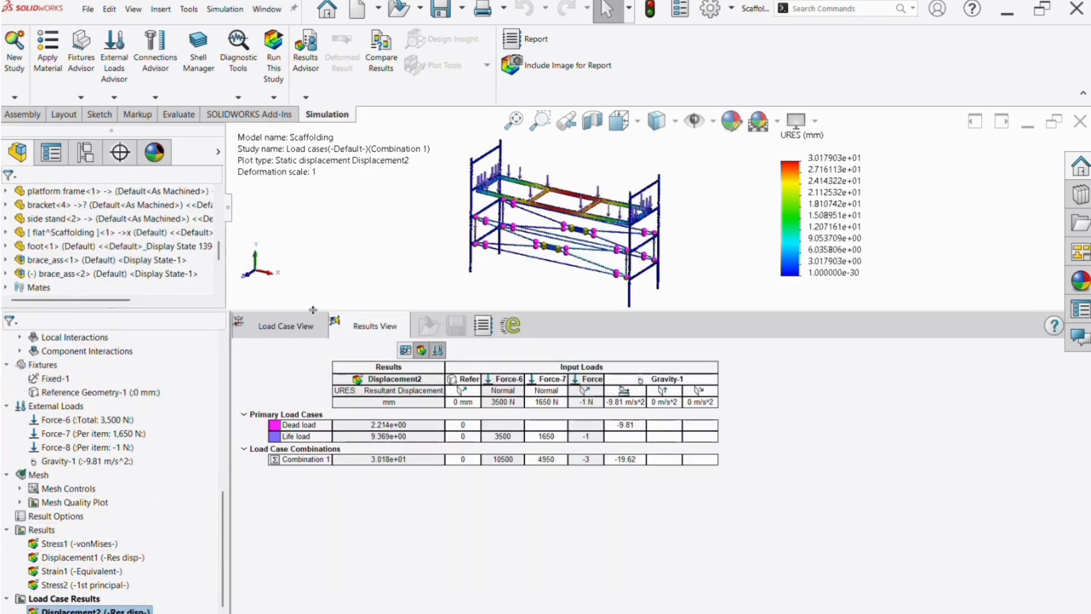
drag(314, 310, 314, 278)
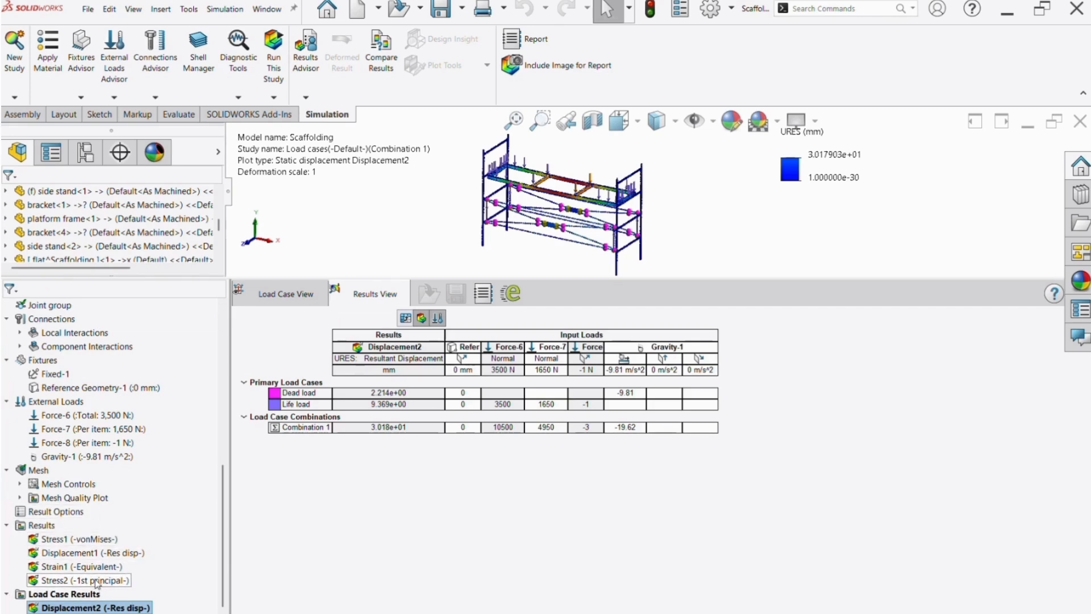
click(74, 608)
click(73, 607)
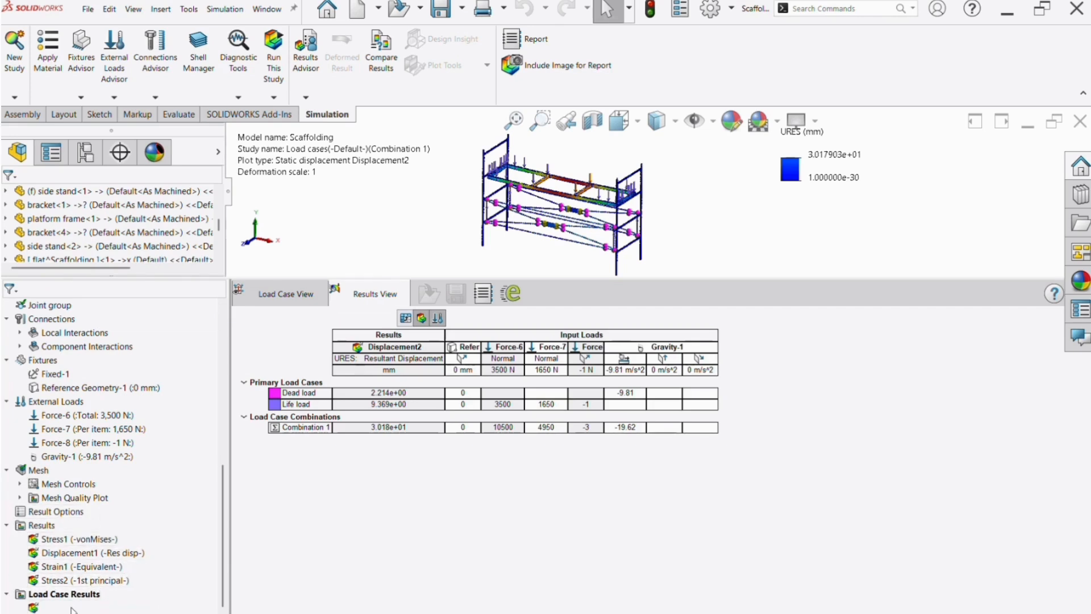
scroll(759, 218, up, 3)
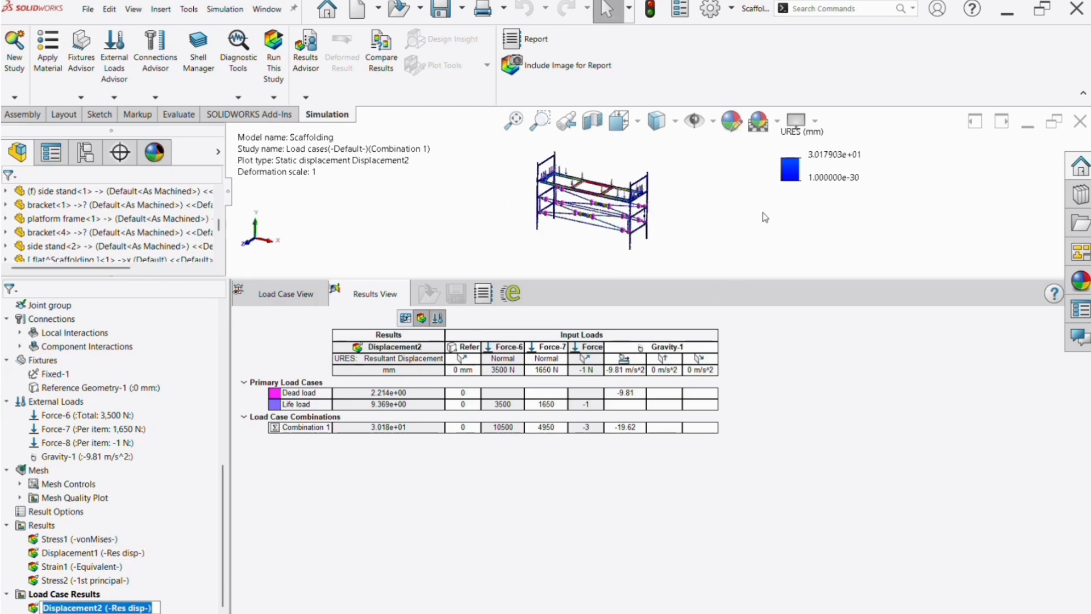
scroll(785, 184, down, 2)
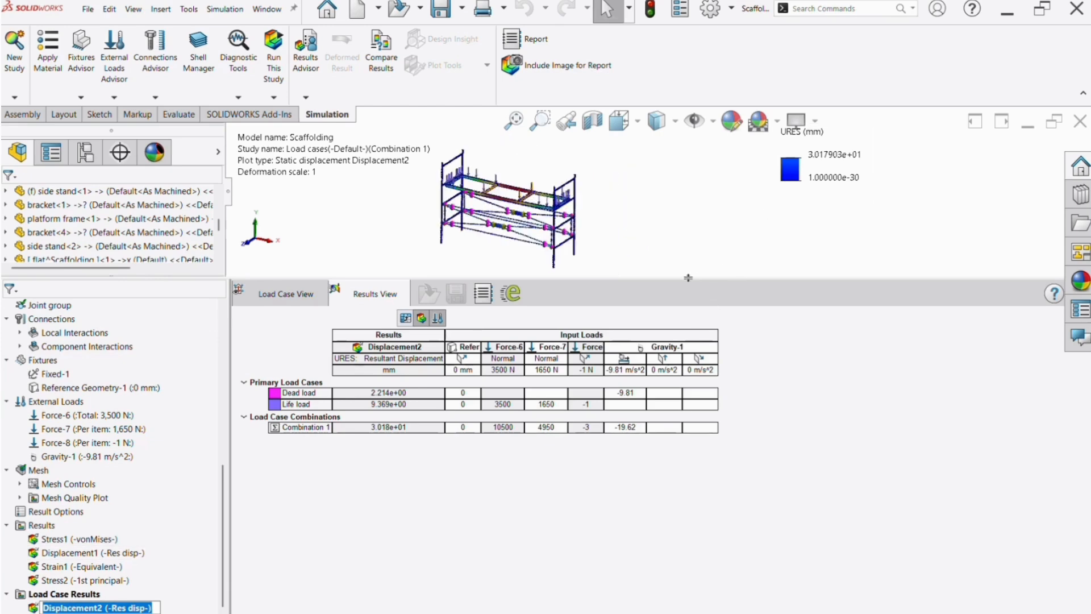
- Reduce the results pane's height to enlarge the model view, and place the displacement legend beside the scaffolding
drag(688, 278, 688, 358)
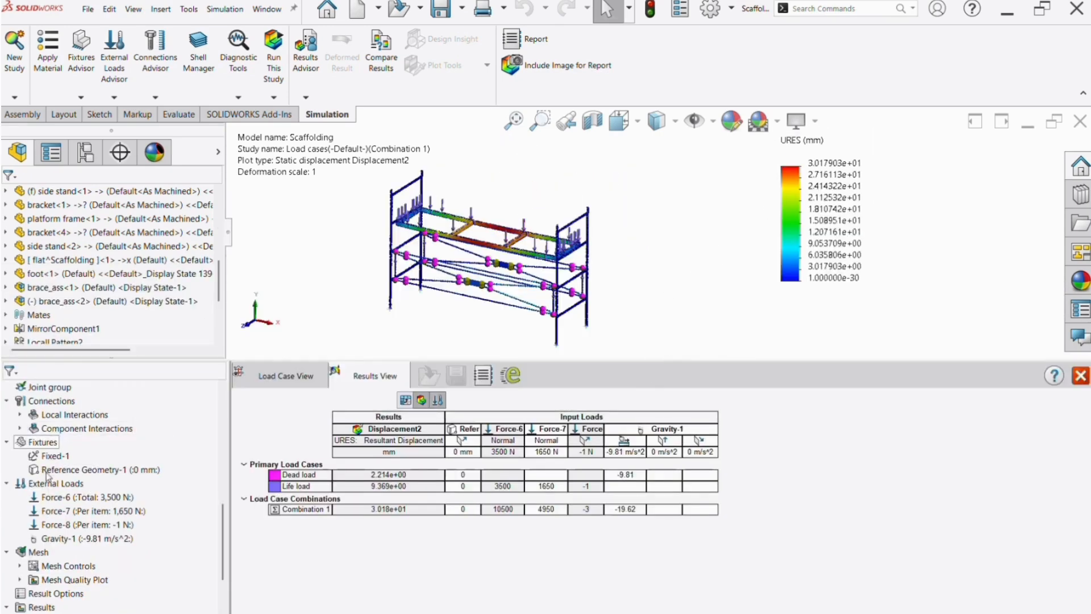
scroll(47, 476, down, 2)
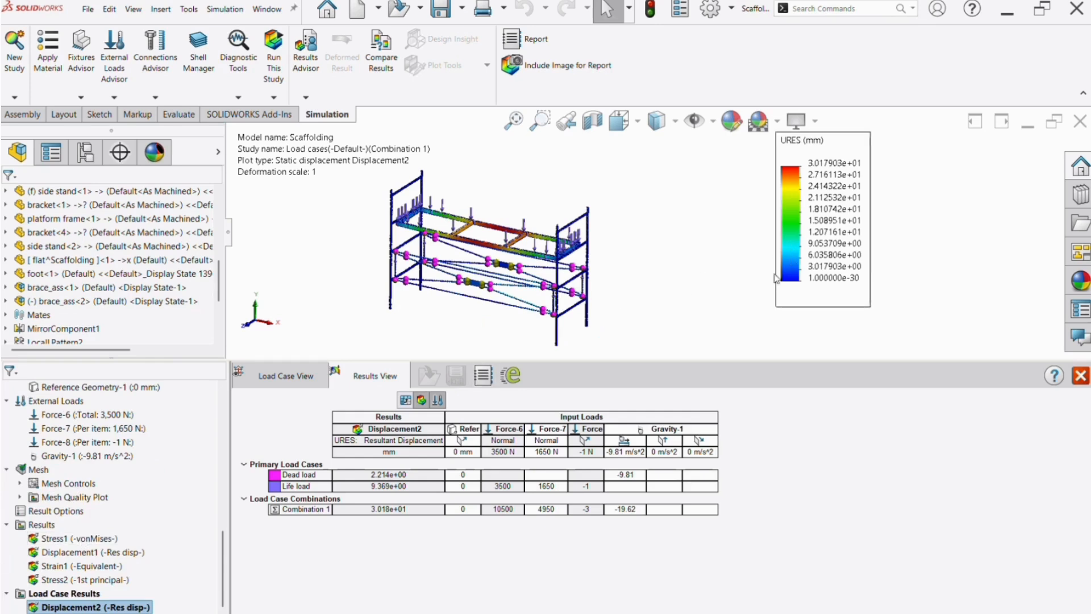
drag(776, 277, 688, 324)
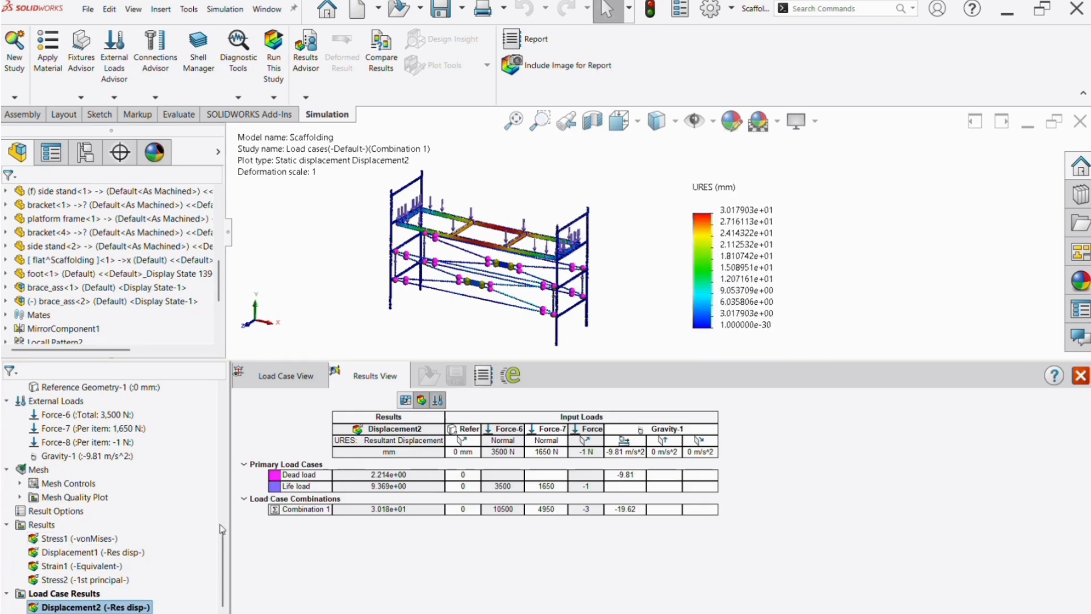
- Display the Stress1 von Mises plot for Combination 1, and open the load case selection list, dismissing it without changes
click(77, 538)
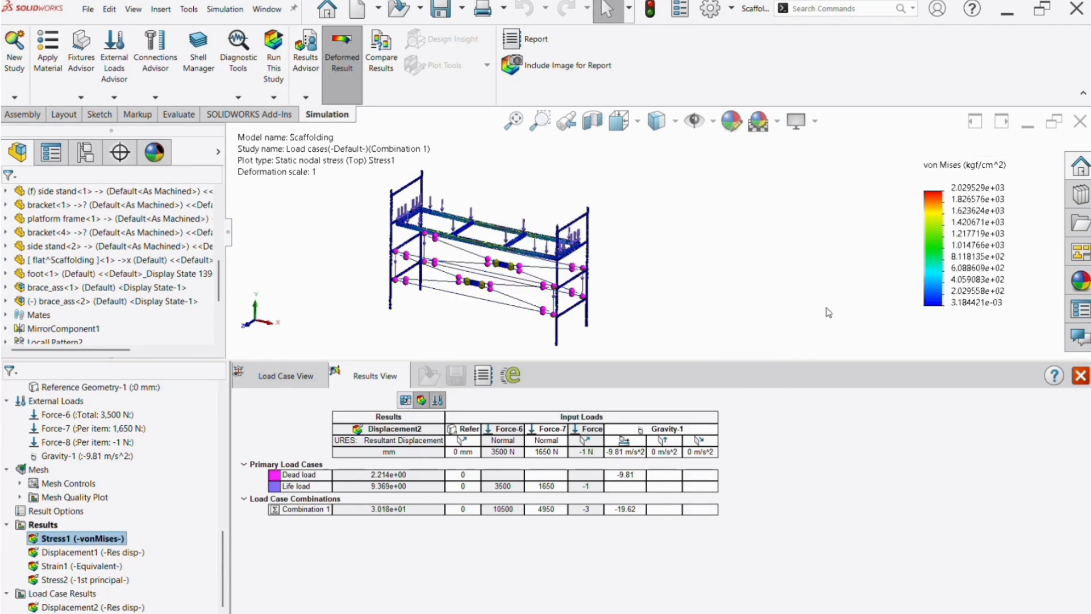
click(480, 380)
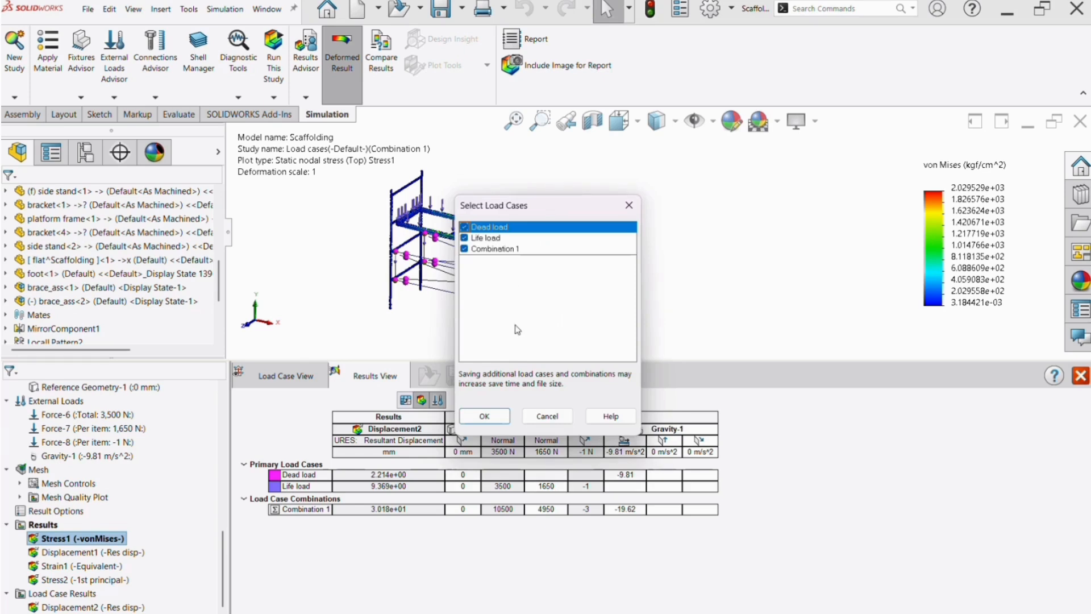
click(547, 417)
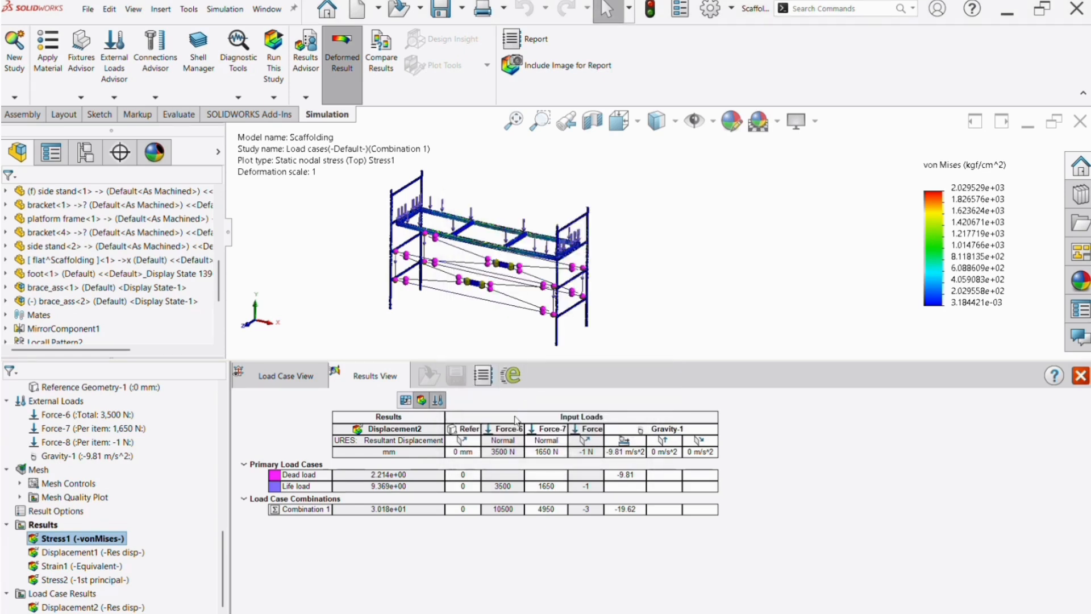